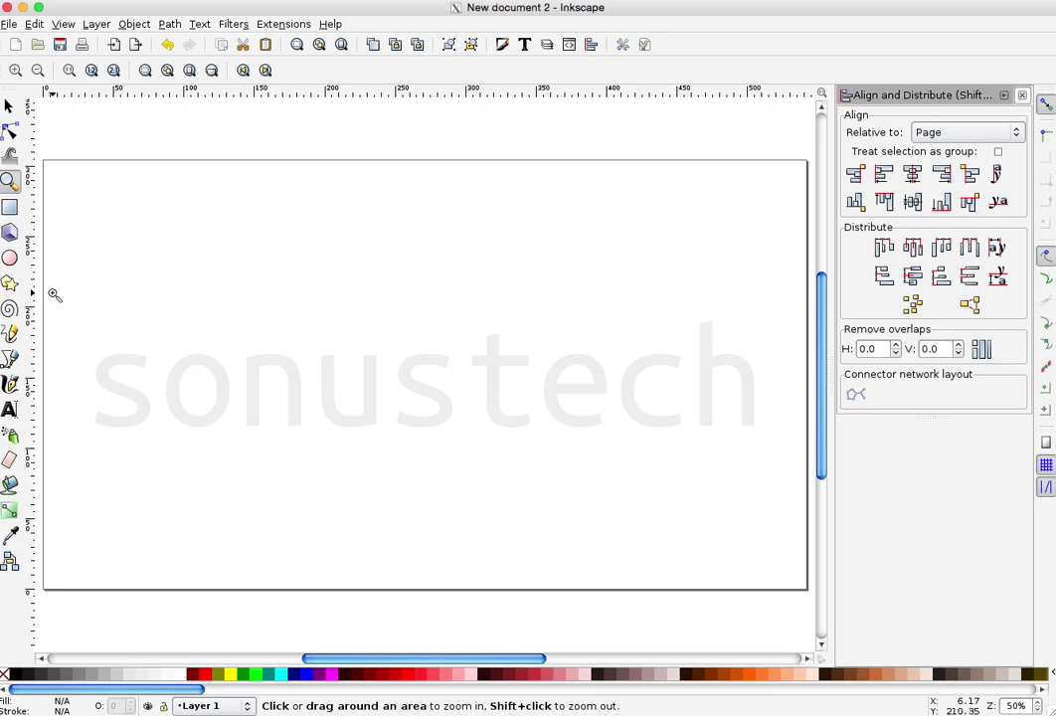
Draw a seven-pointed star outline and drag it right and down onto the page
click(8, 285)
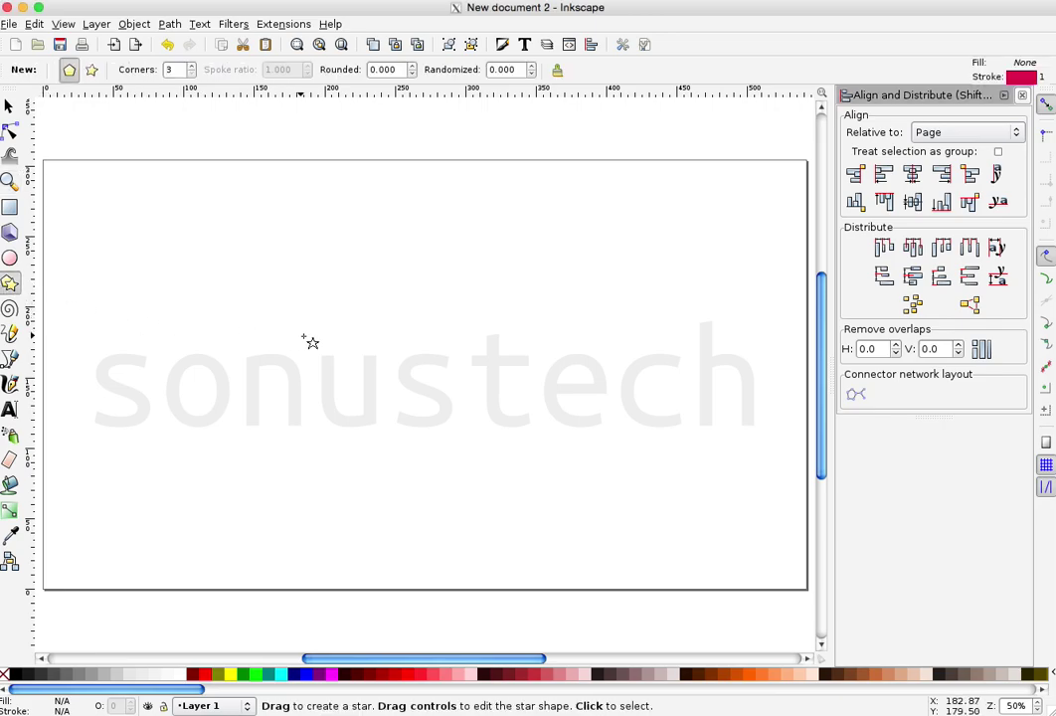
drag(354, 293, 482, 420)
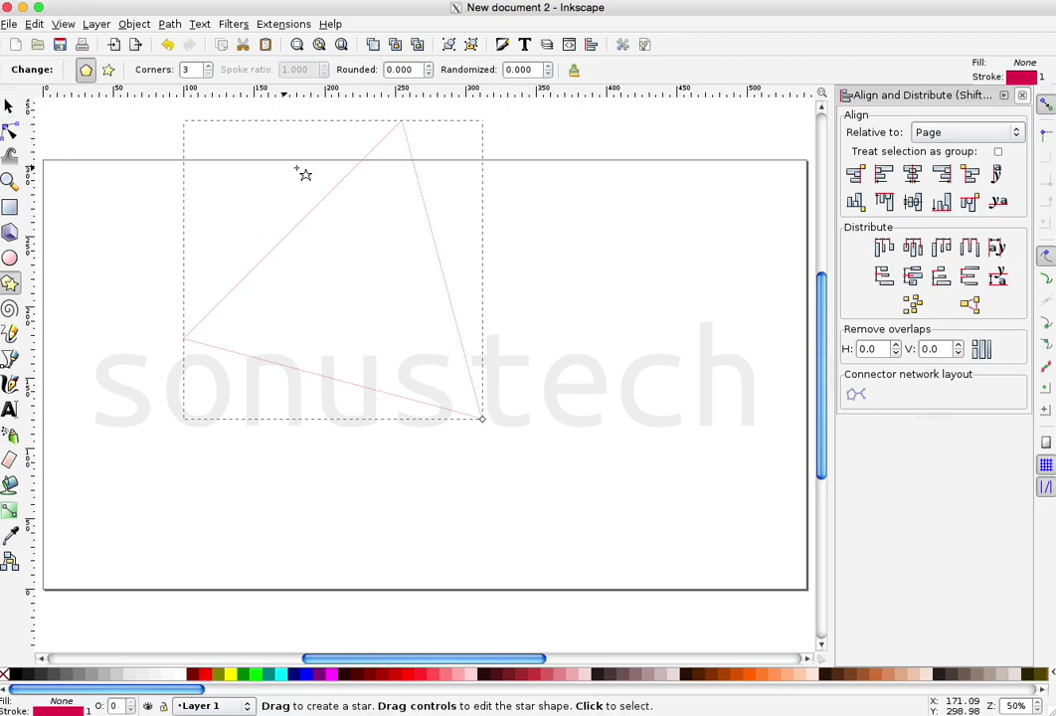
click(209, 67)
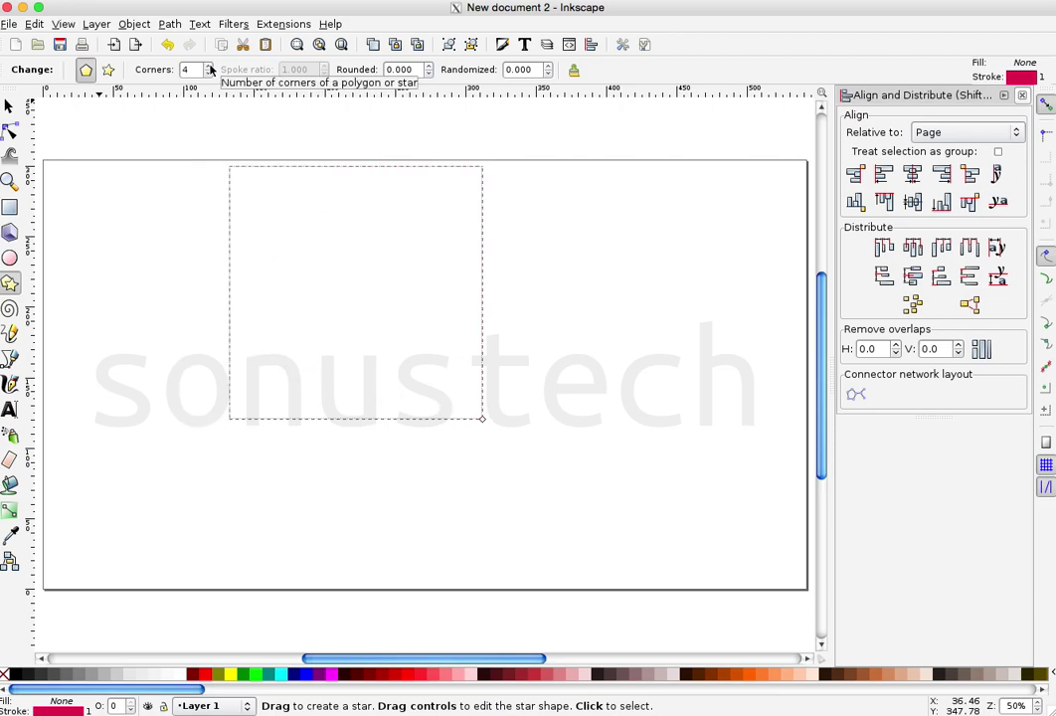
click(209, 66)
click(209, 66)
click(209, 66)
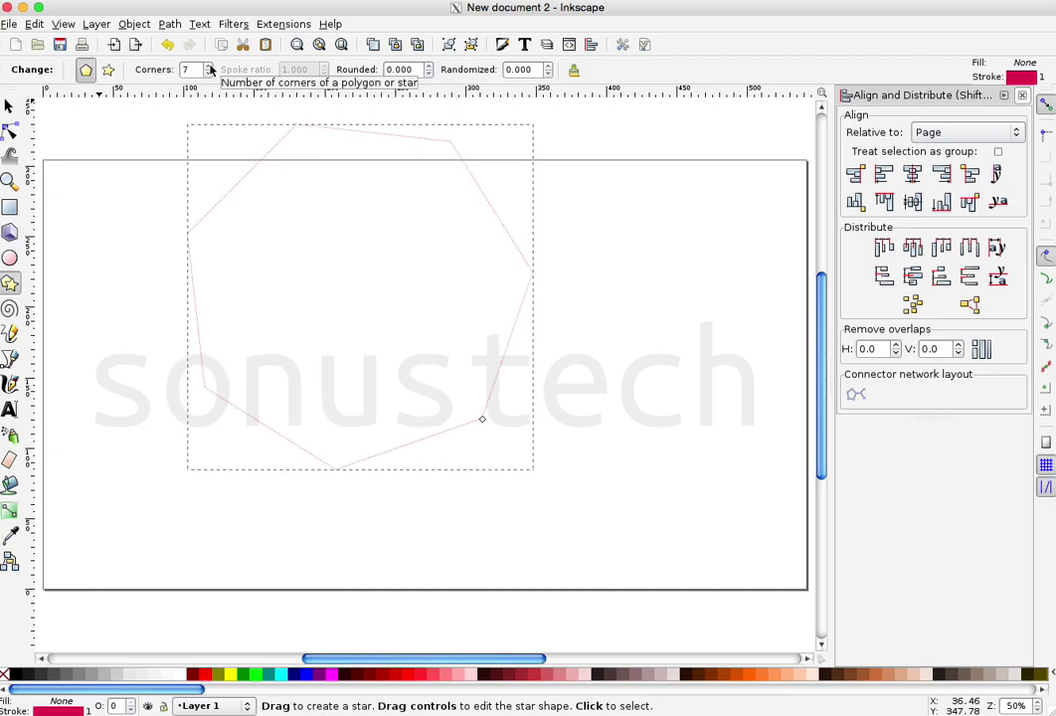
click(109, 71)
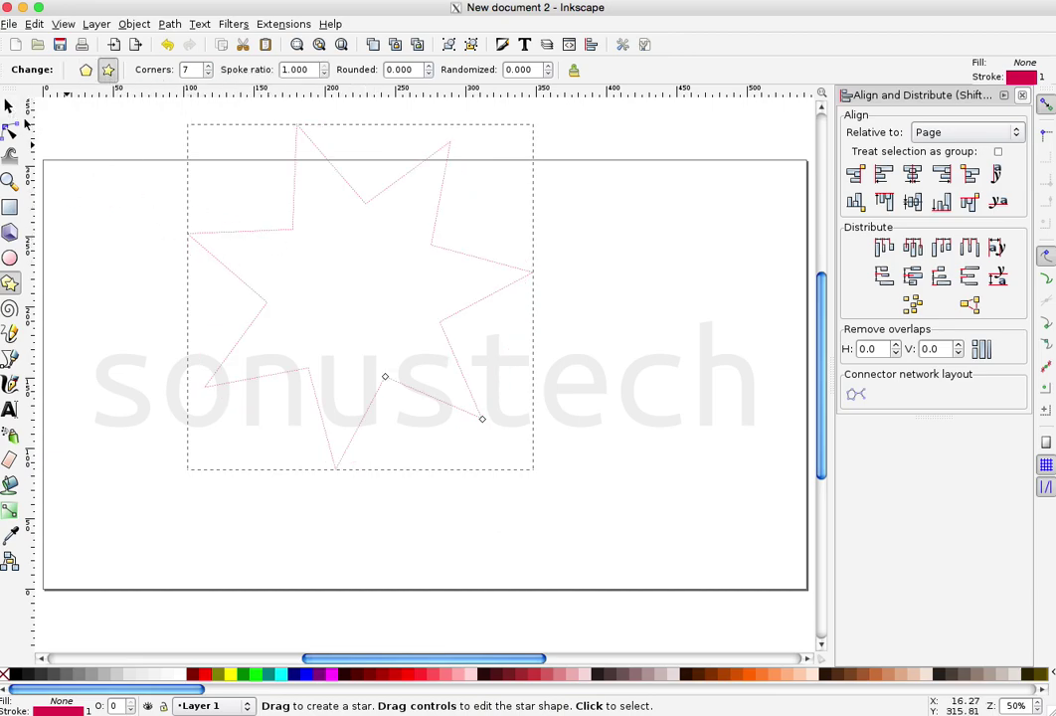
click(9, 106)
drag(276, 235, 381, 312)
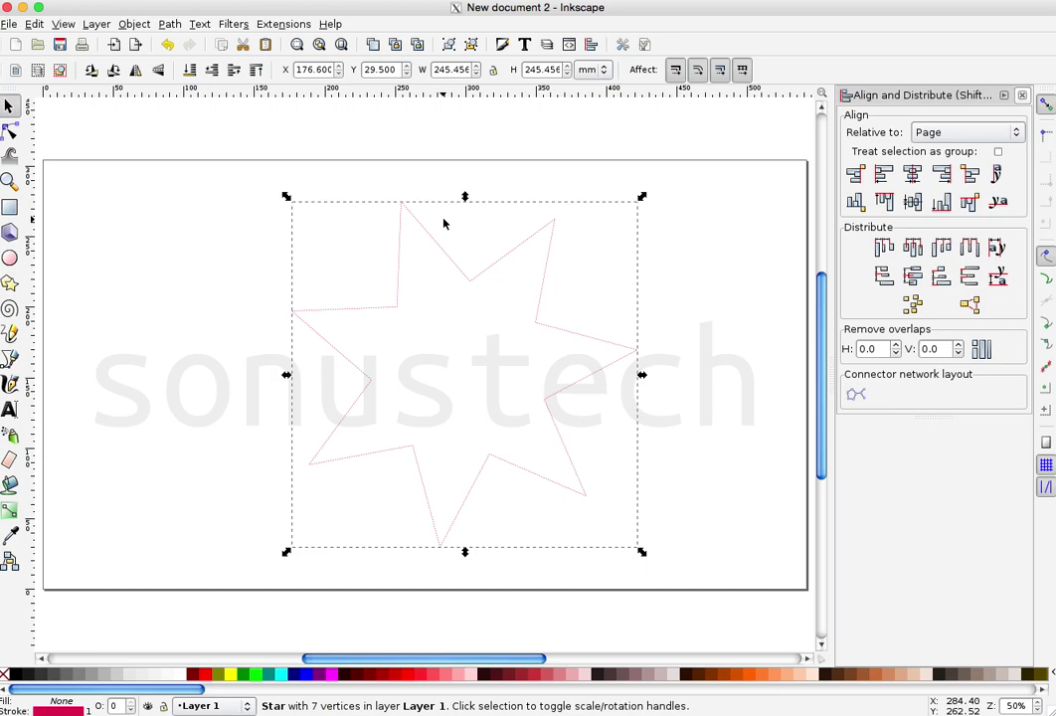
Change the star's dotted stroke to a solid line 1.182 mm wide in Fill and Stroke
click(504, 46)
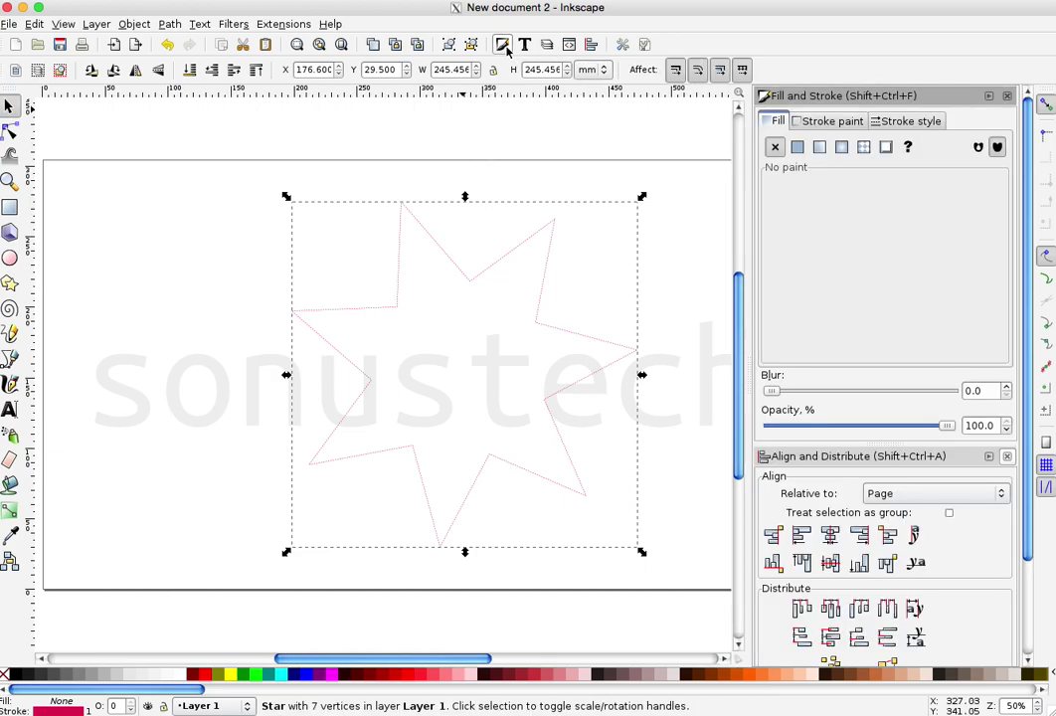
click(846, 123)
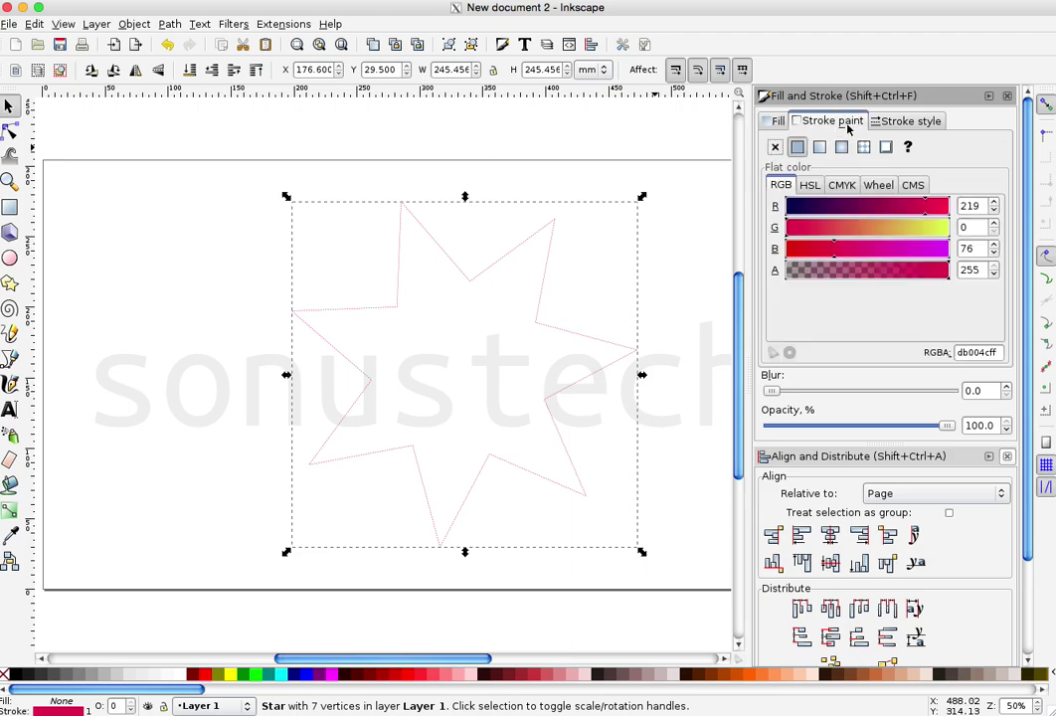
click(902, 121)
click(908, 143)
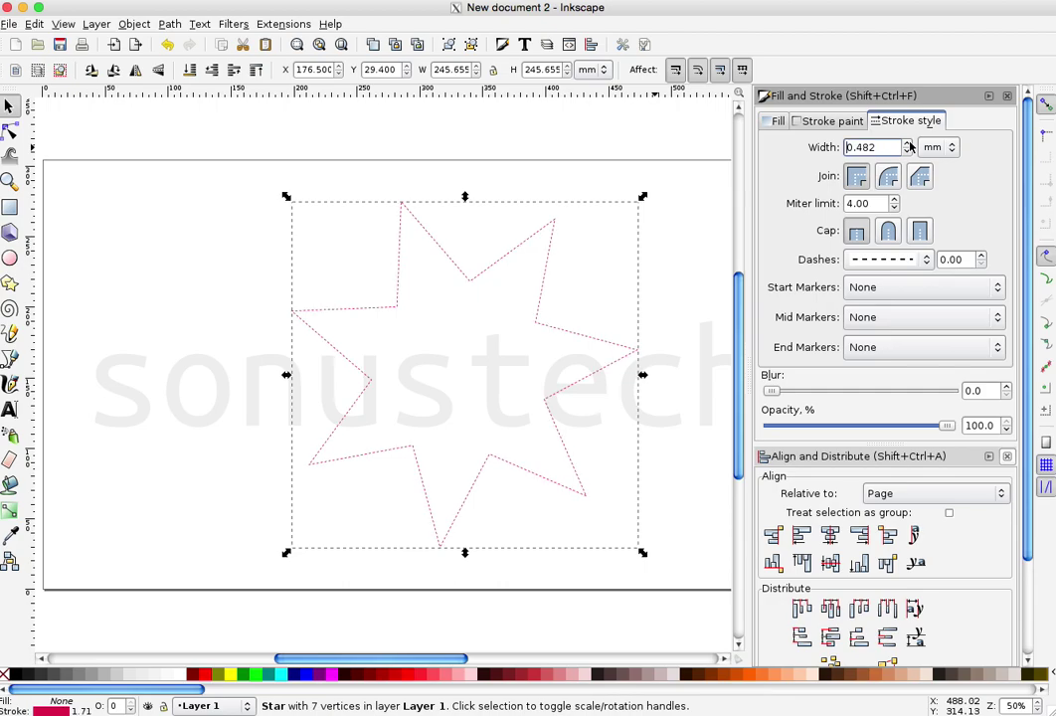
click(908, 143)
click(908, 144)
click(909, 144)
click(908, 143)
click(908, 143)
click(908, 143)
click(909, 144)
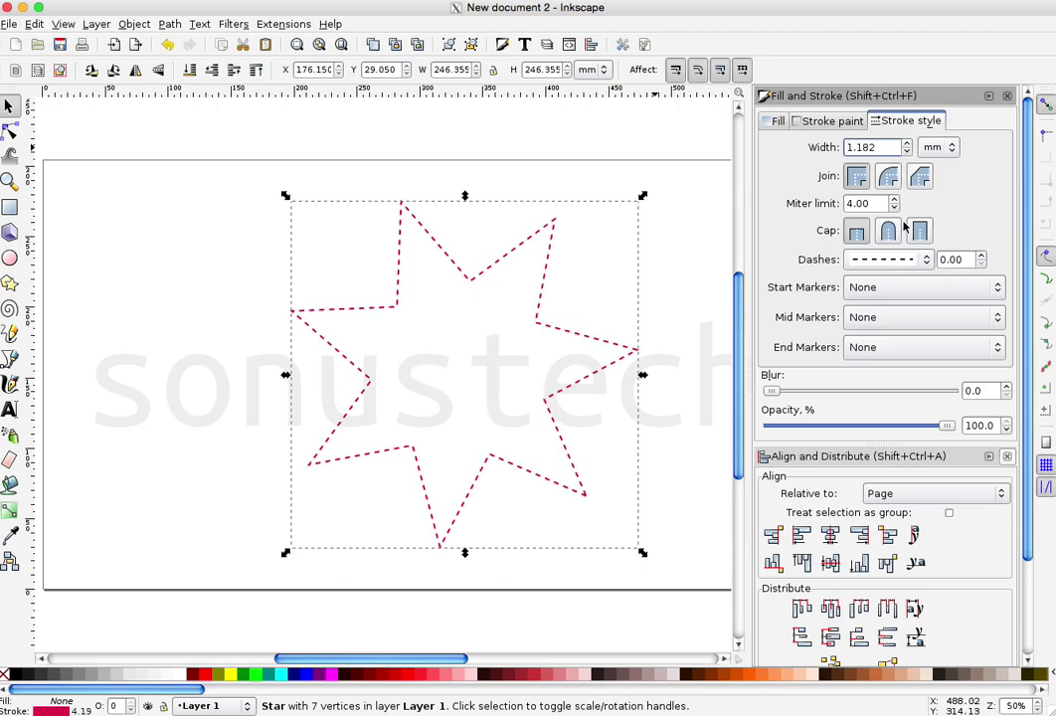
scroll(860, 260, up, 10)
click(925, 260)
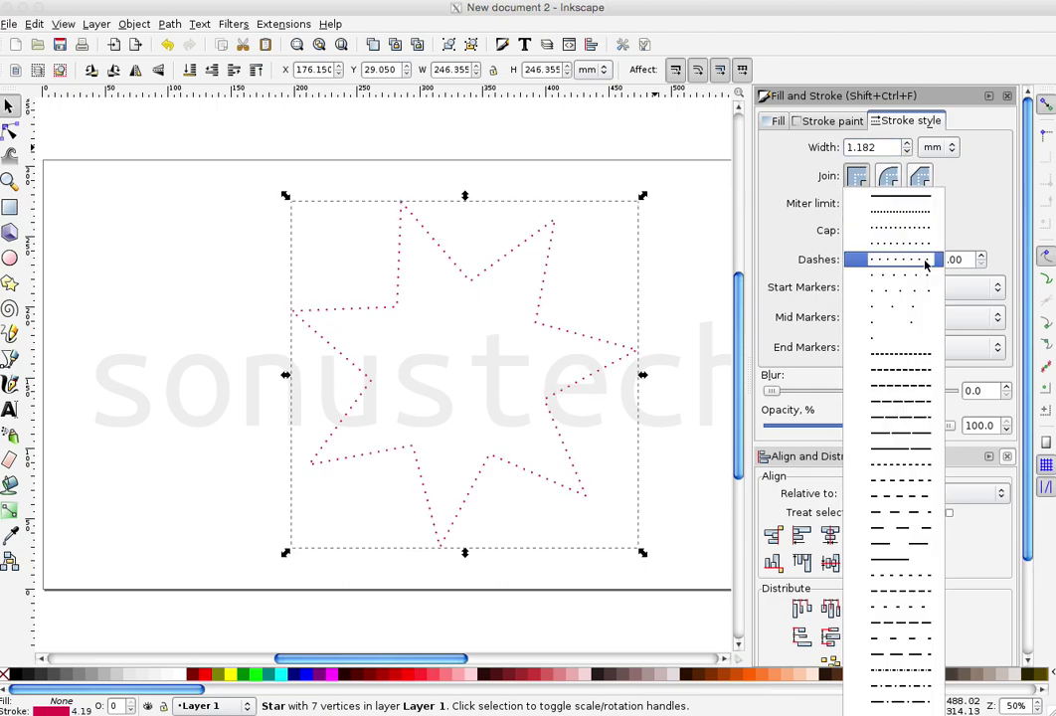
click(900, 197)
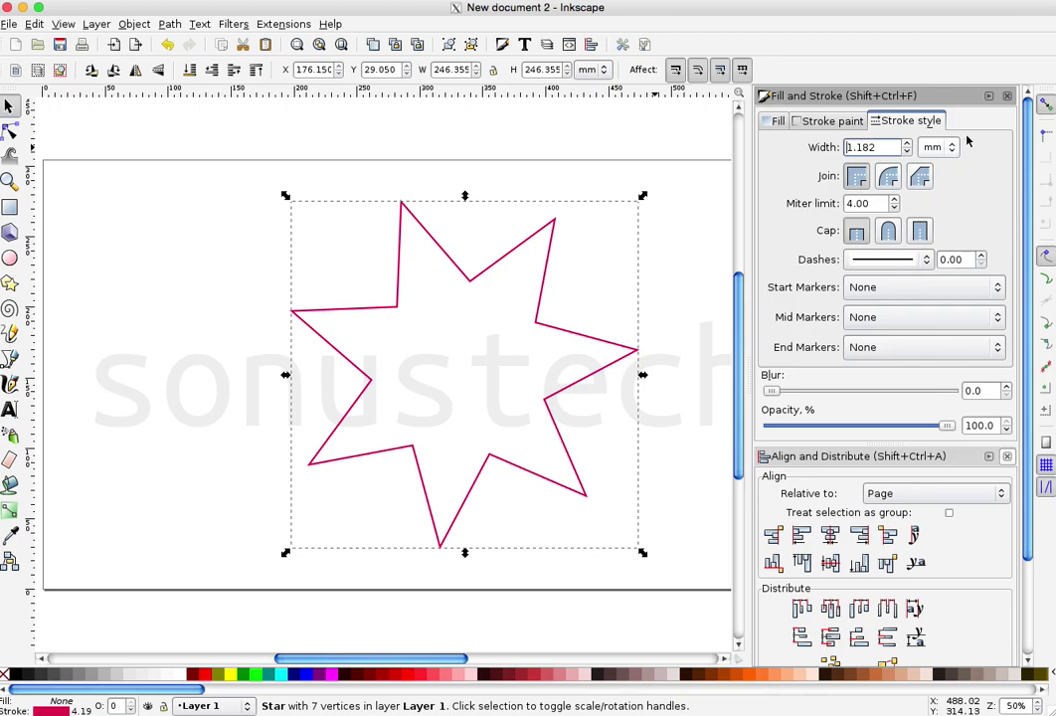
key(ctrl+shift+f)
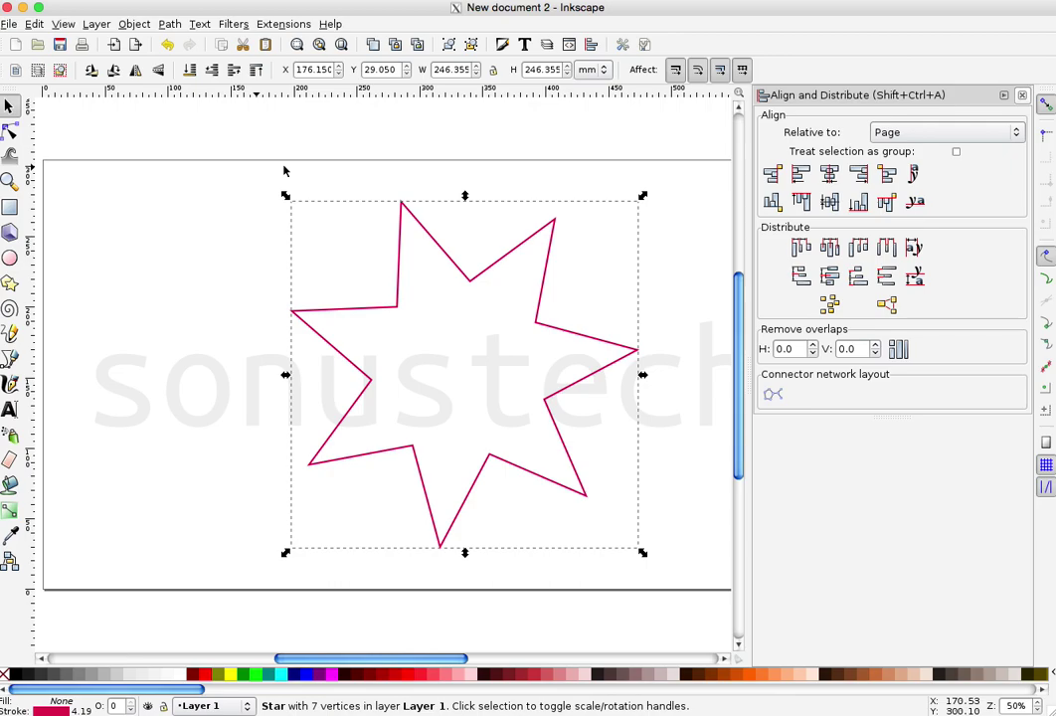
Step the star's spoke ratio down from 1.000 toward 0.700, blunting its seven points
click(9, 283)
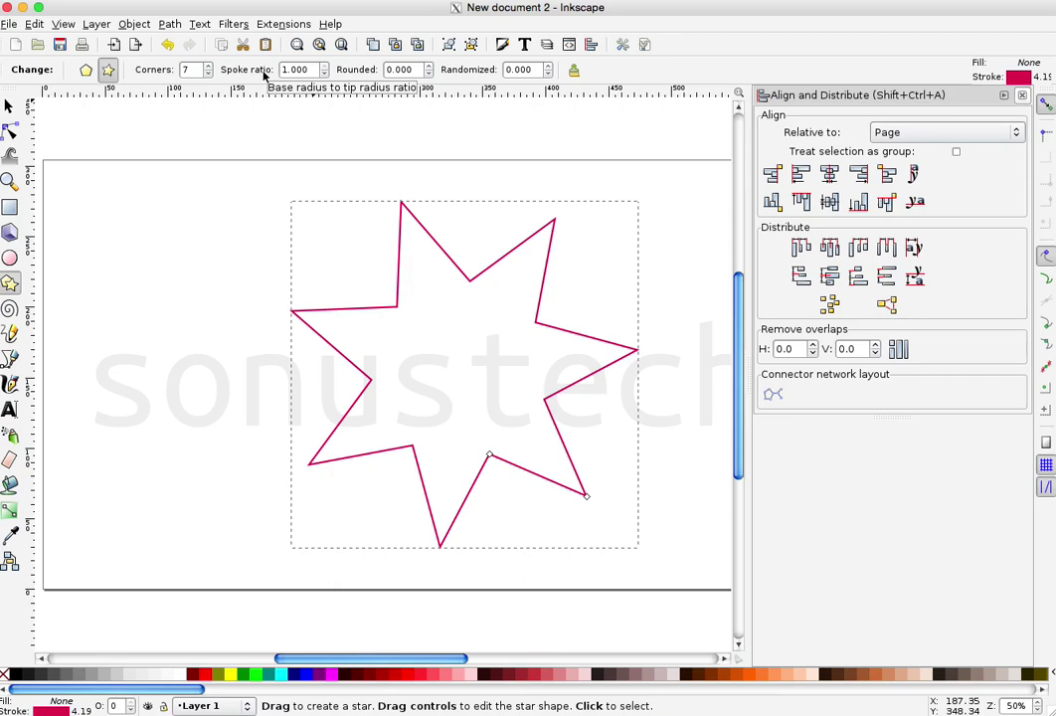
click(326, 76)
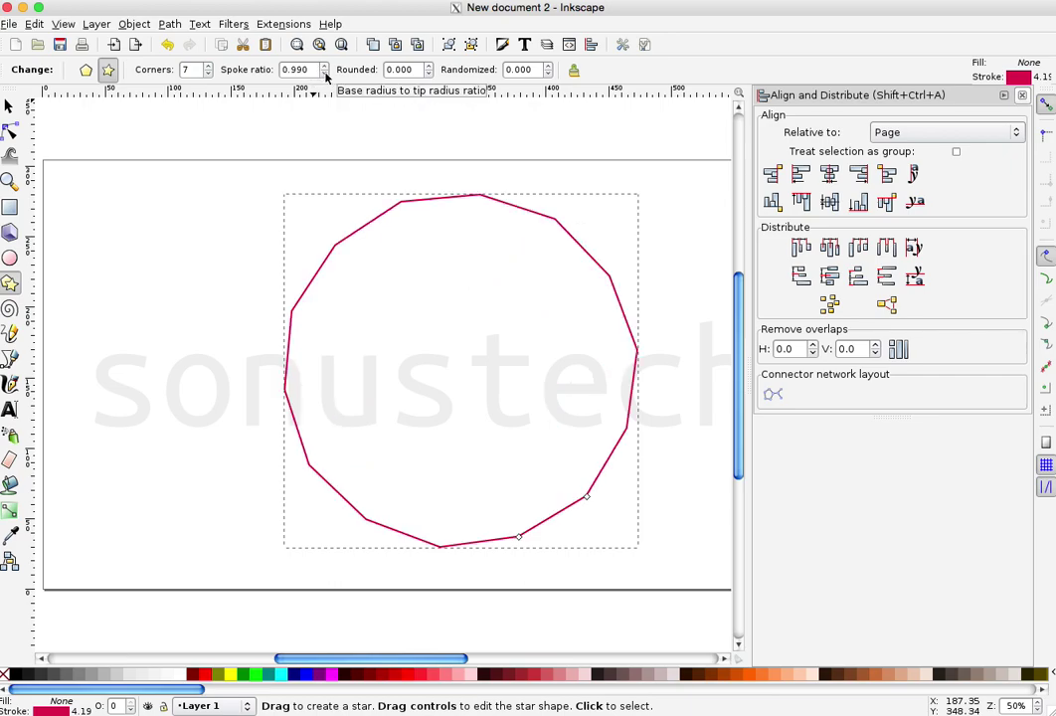
click(326, 77)
click(326, 77)
click(325, 77)
click(325, 76)
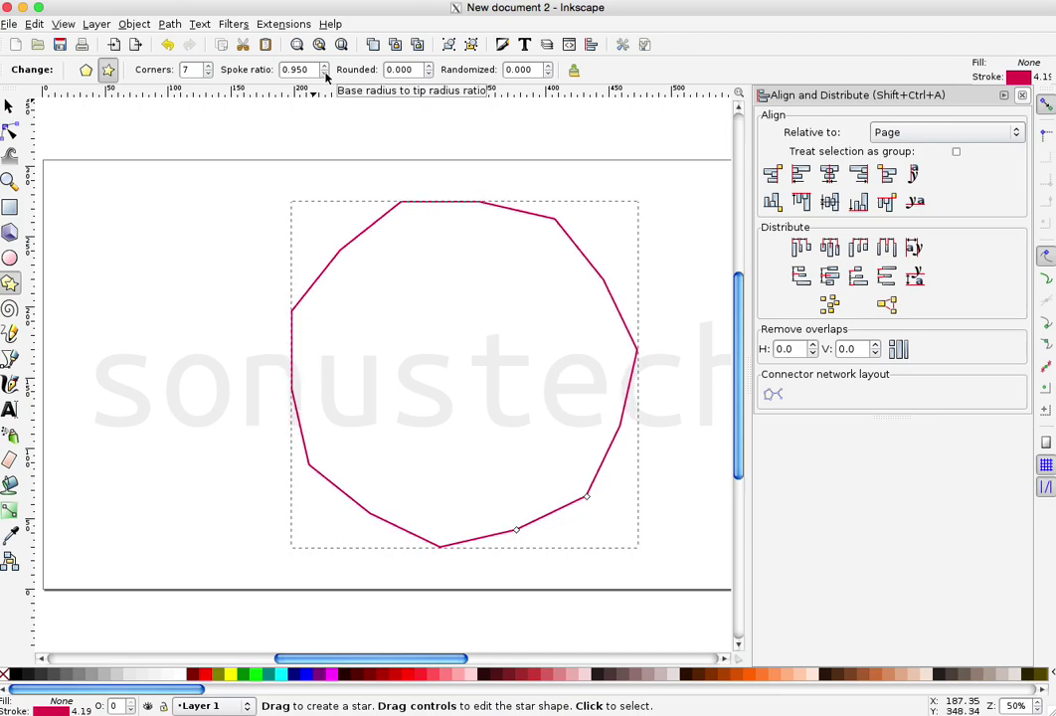
click(325, 76)
click(325, 77)
click(325, 76)
click(326, 76)
click(326, 77)
click(325, 76)
click(325, 77)
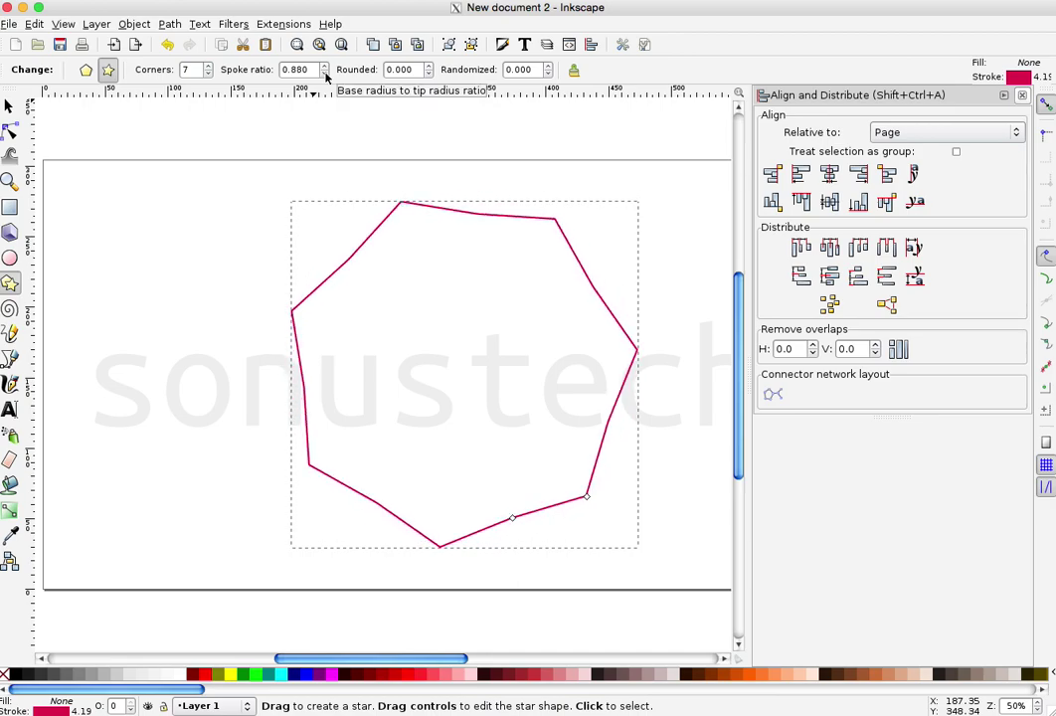
click(326, 76)
click(325, 77)
click(325, 77)
click(325, 76)
click(326, 77)
click(325, 76)
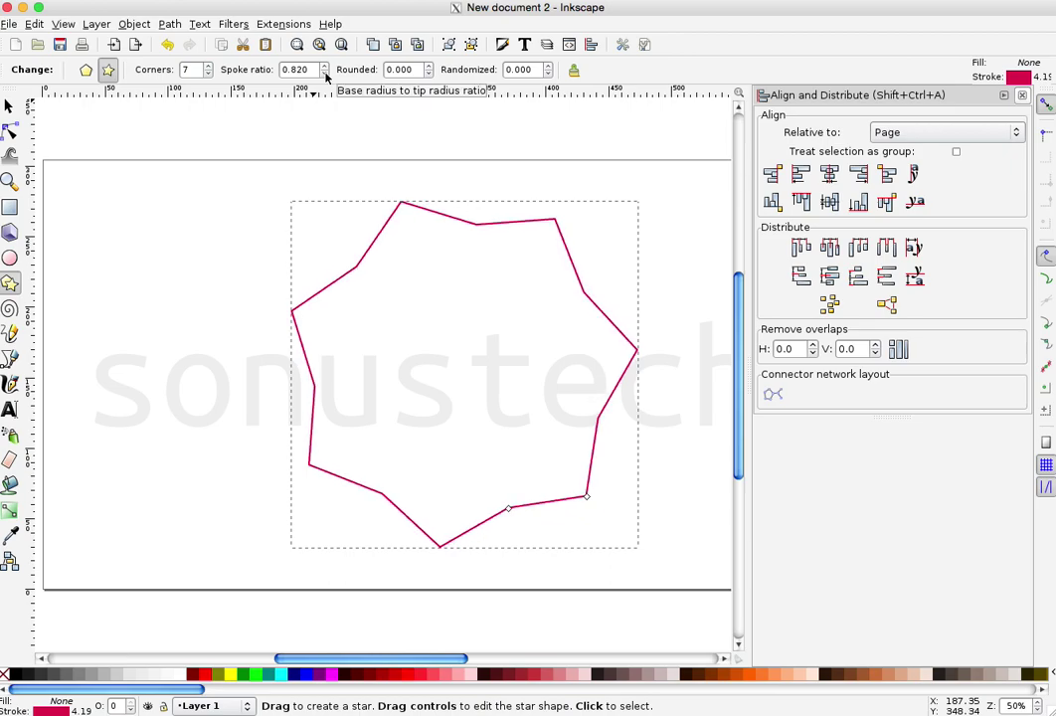
click(325, 77)
click(326, 77)
click(326, 76)
click(325, 77)
click(325, 77)
click(325, 77)
click(326, 77)
click(326, 76)
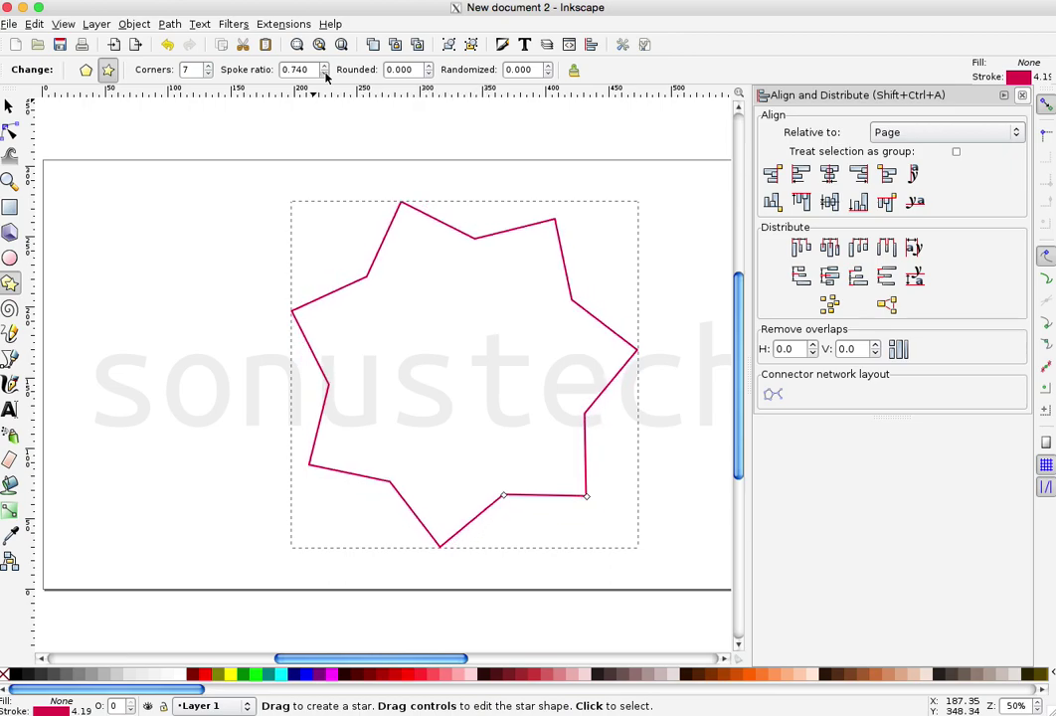
click(325, 77)
click(325, 77)
click(325, 77)
click(325, 76)
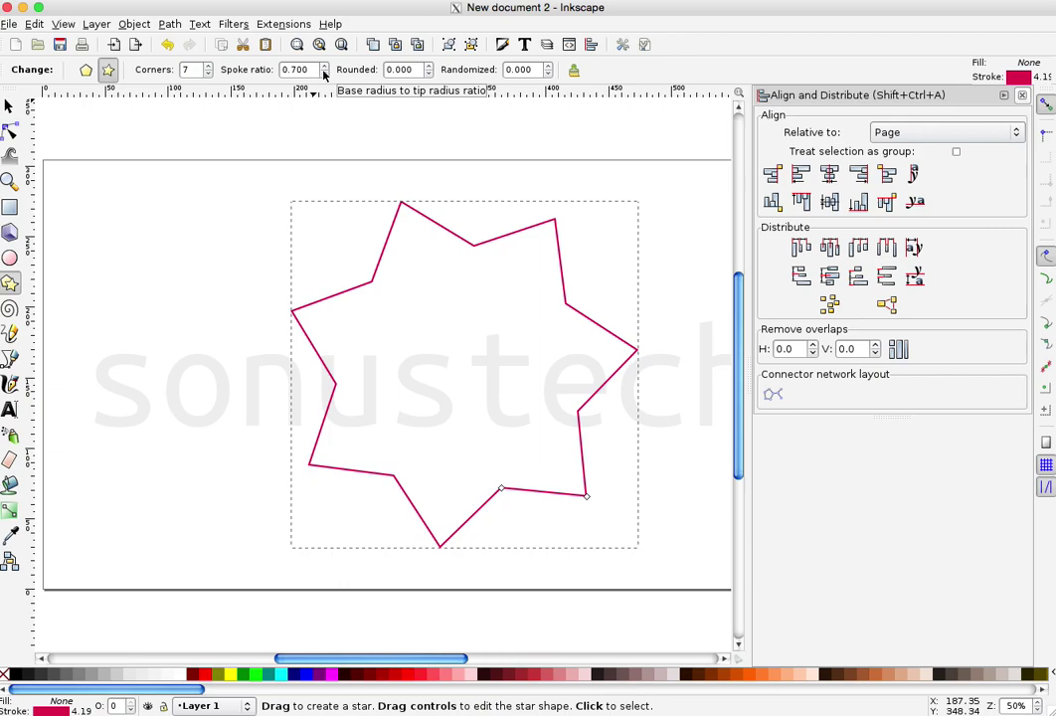
Set the star's Rounded value to 0.7, turning it into a wavy gear-like outline
click(429, 75)
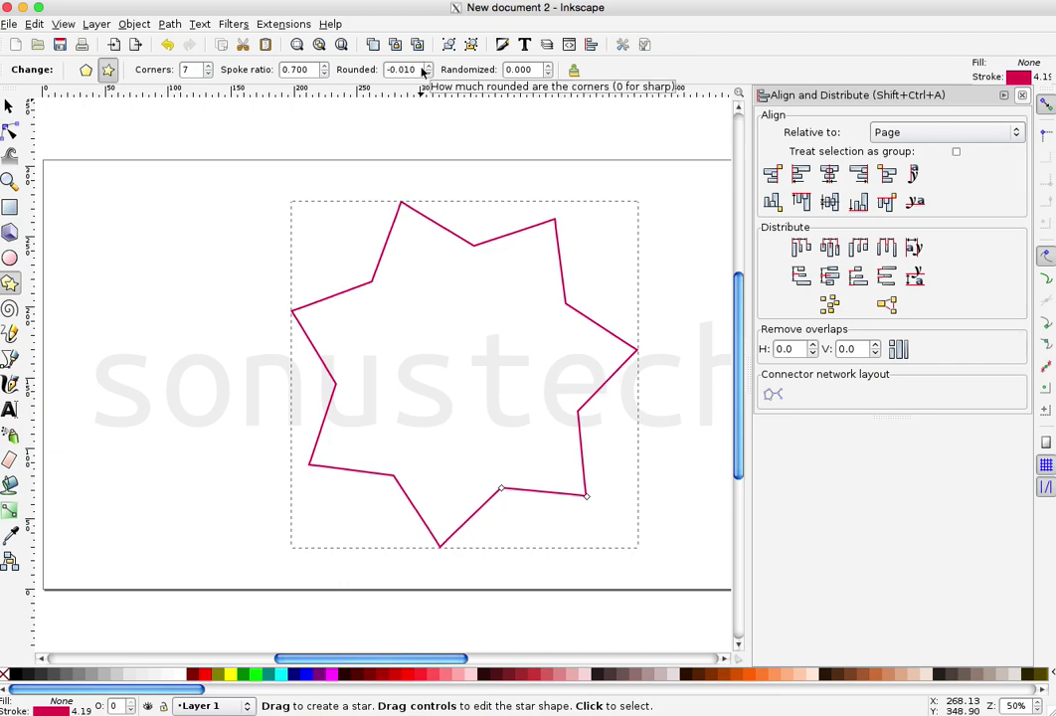
click(430, 67)
click(430, 67)
scroll(417, 69, up, 20)
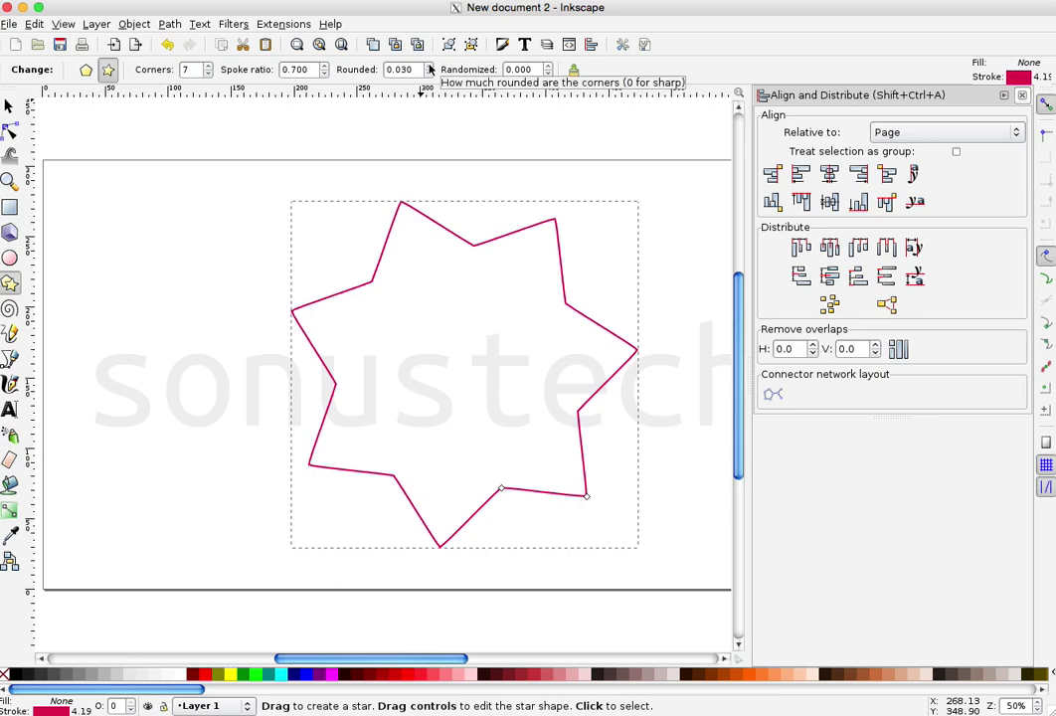
drag(397, 72, 421, 69)
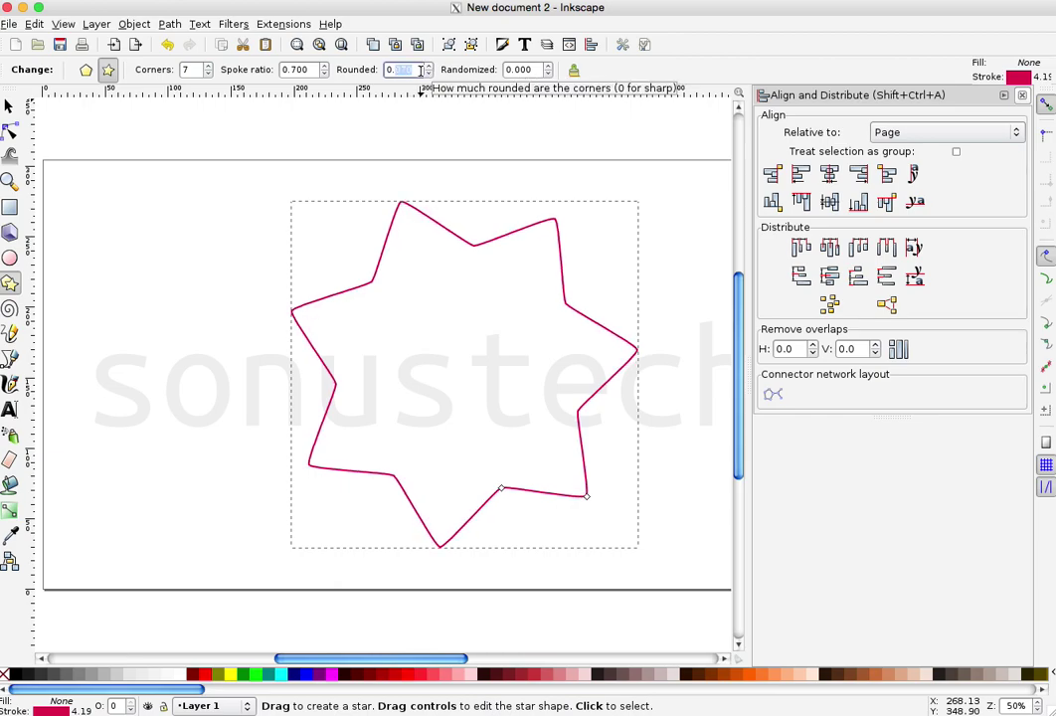
text(0.7)
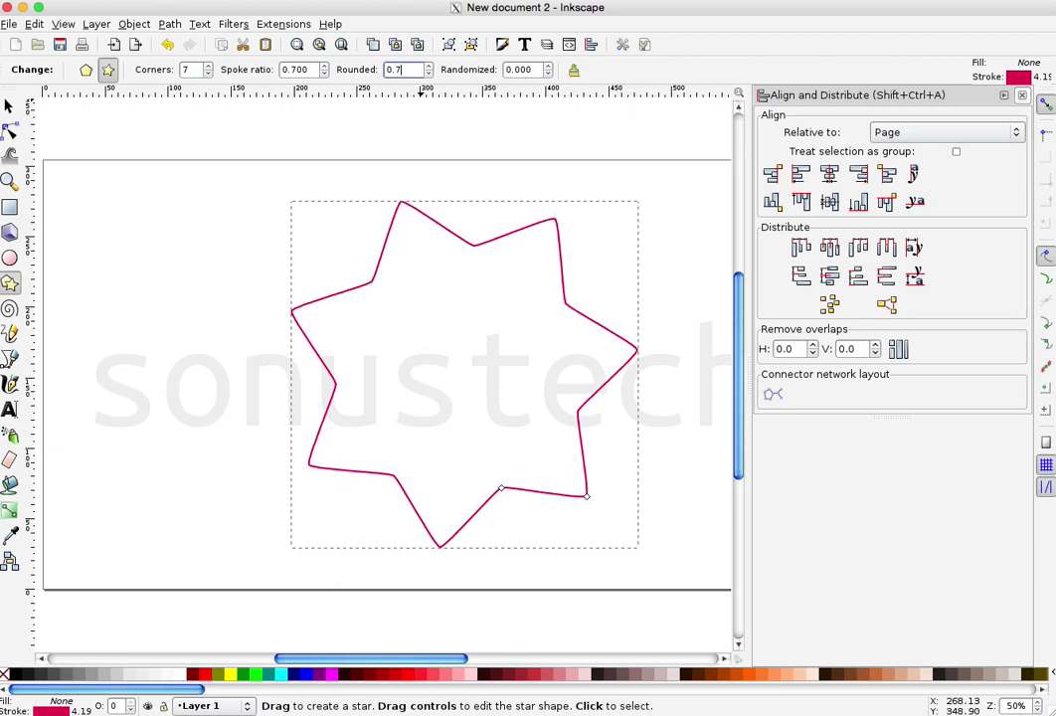
click(309, 68)
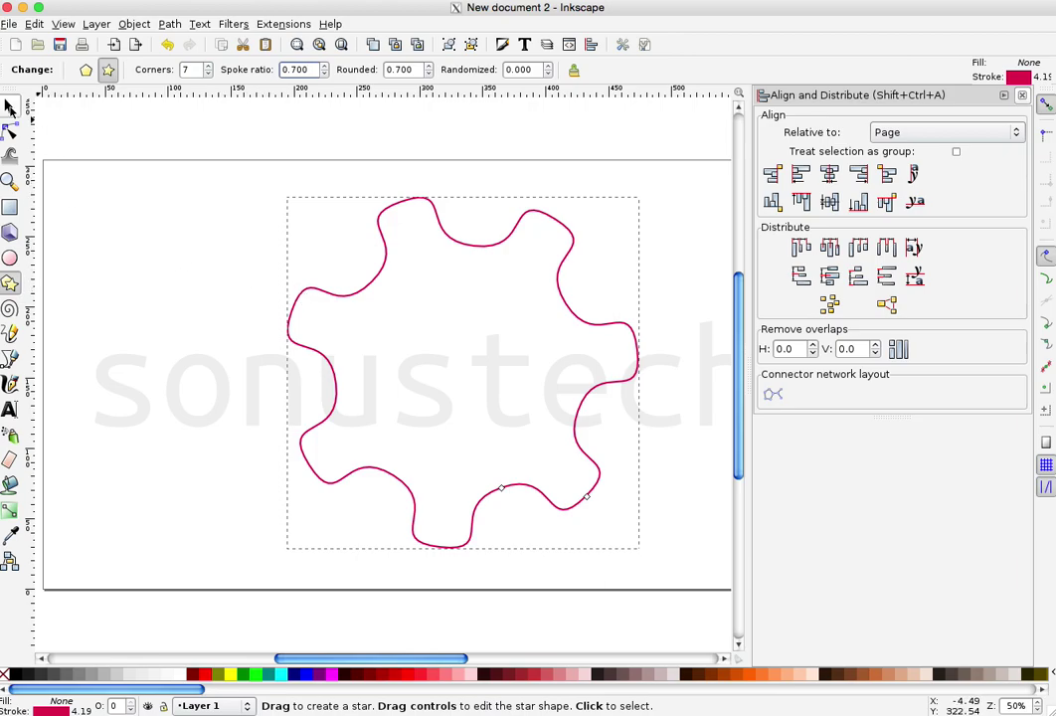
click(9, 106)
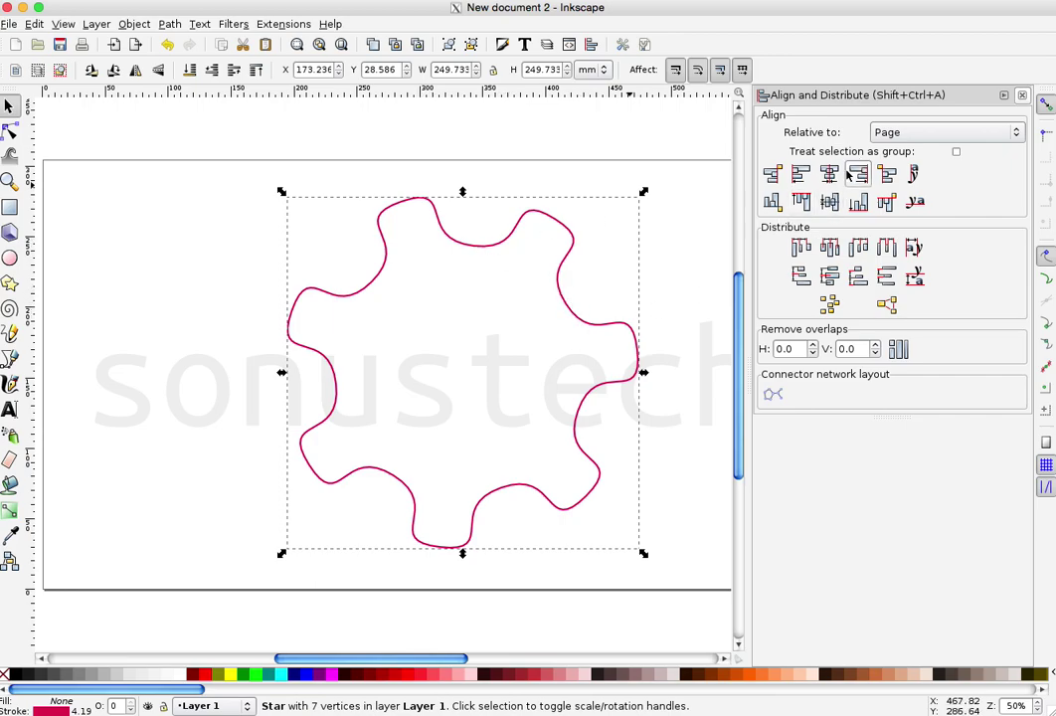
Align the star to the page centre on both axes with Relative to set to Page
click(922, 133)
click(896, 138)
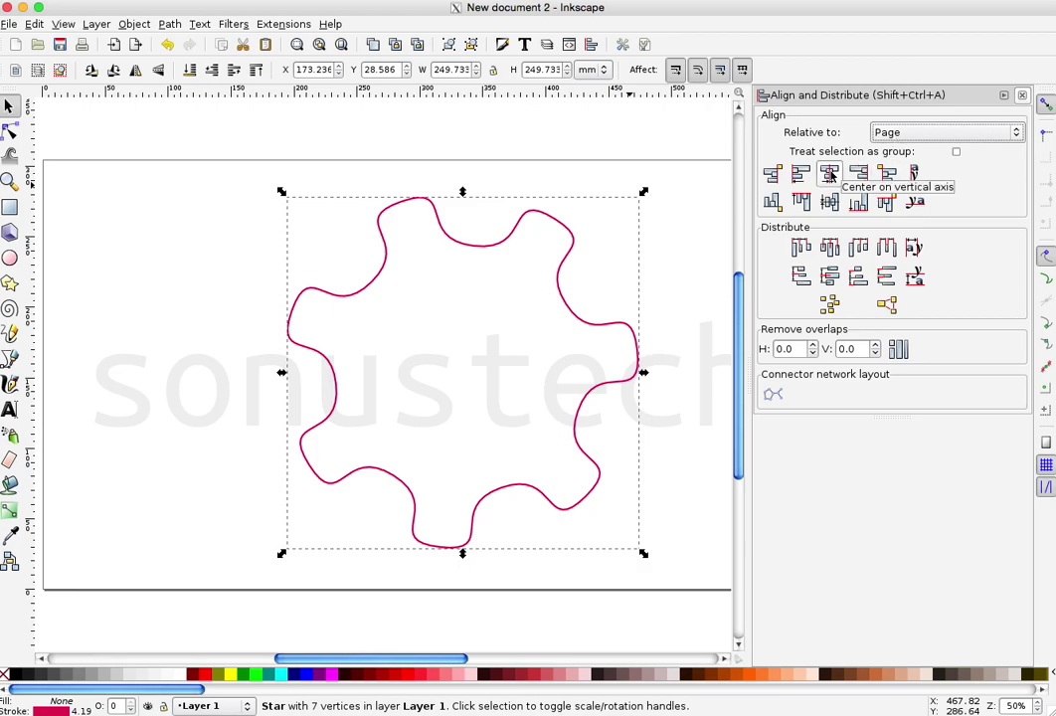
click(831, 175)
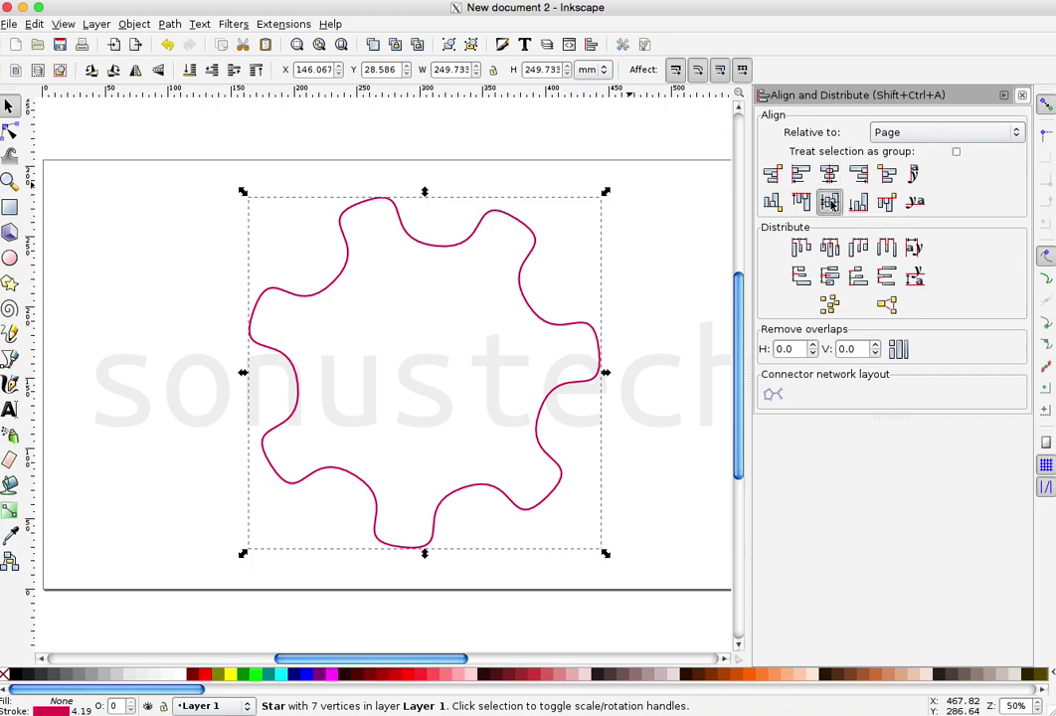
click(832, 204)
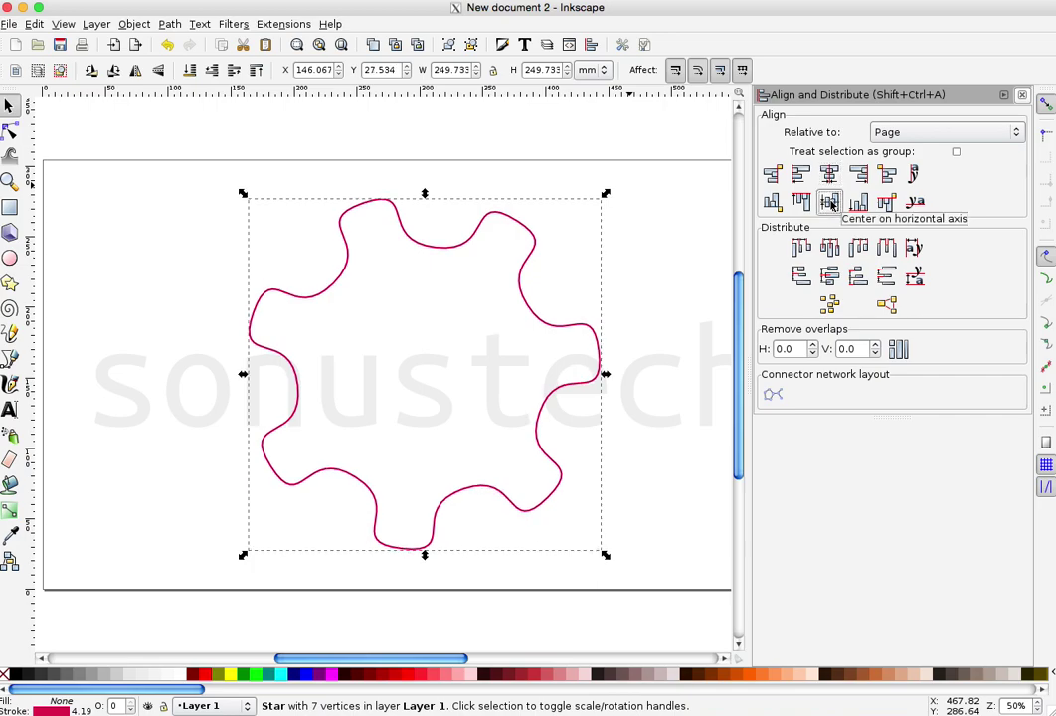
click(10, 258)
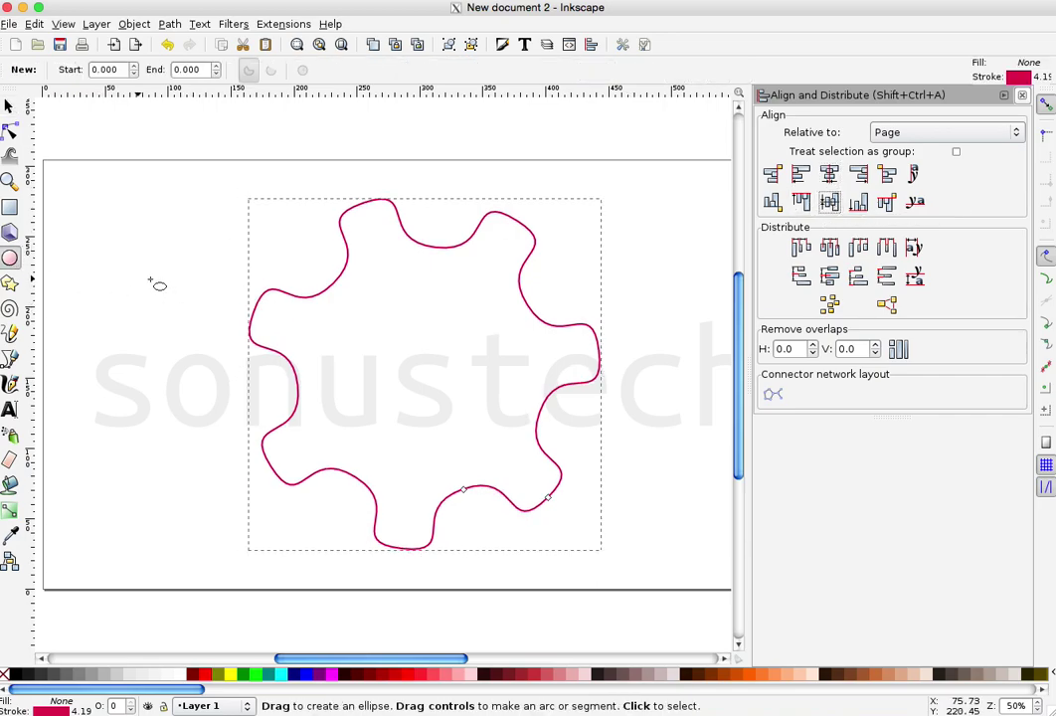
Draw a small circle left of the star and resize it to 10 × 10 mm
drag(150, 280, 183, 320)
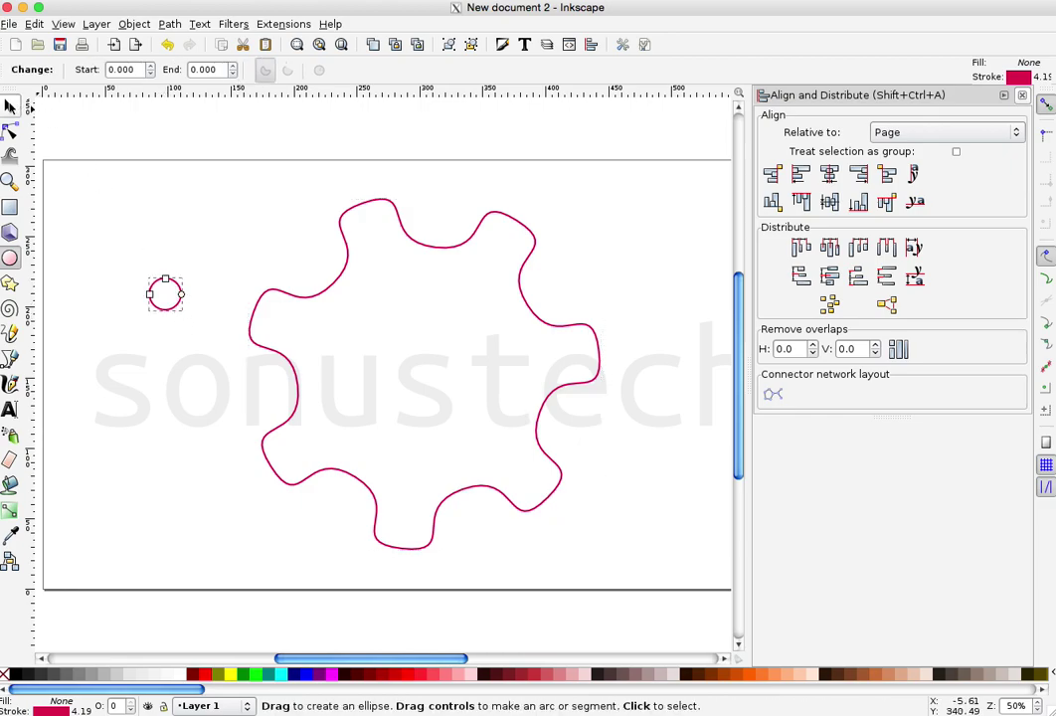
click(8, 103)
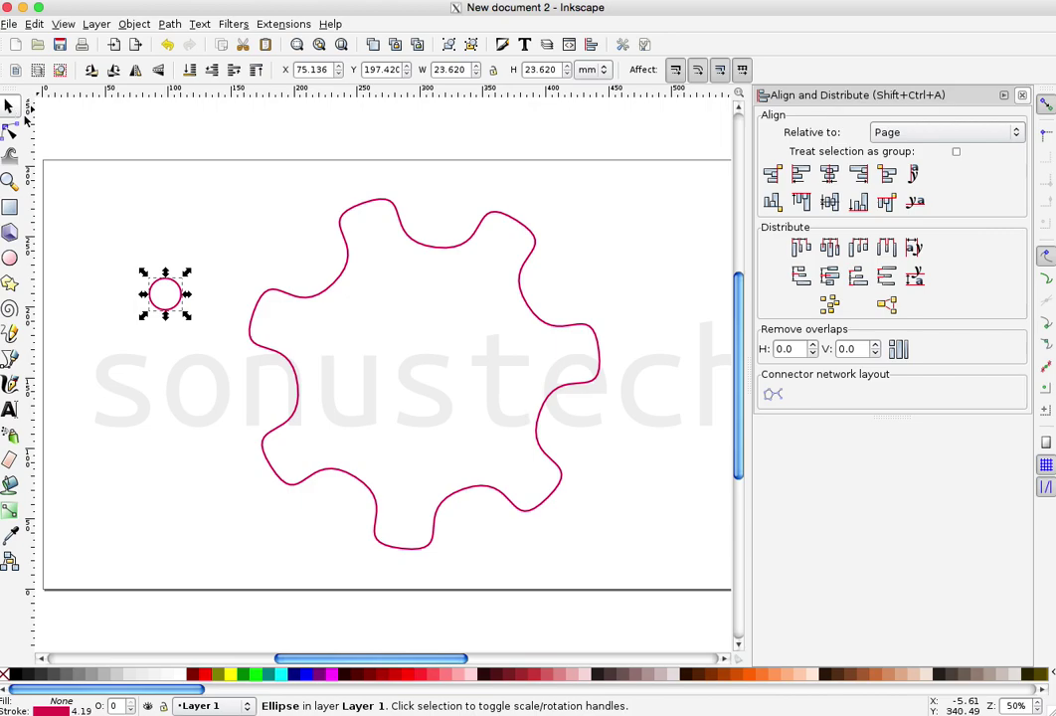
double_click(446, 70)
text(10)
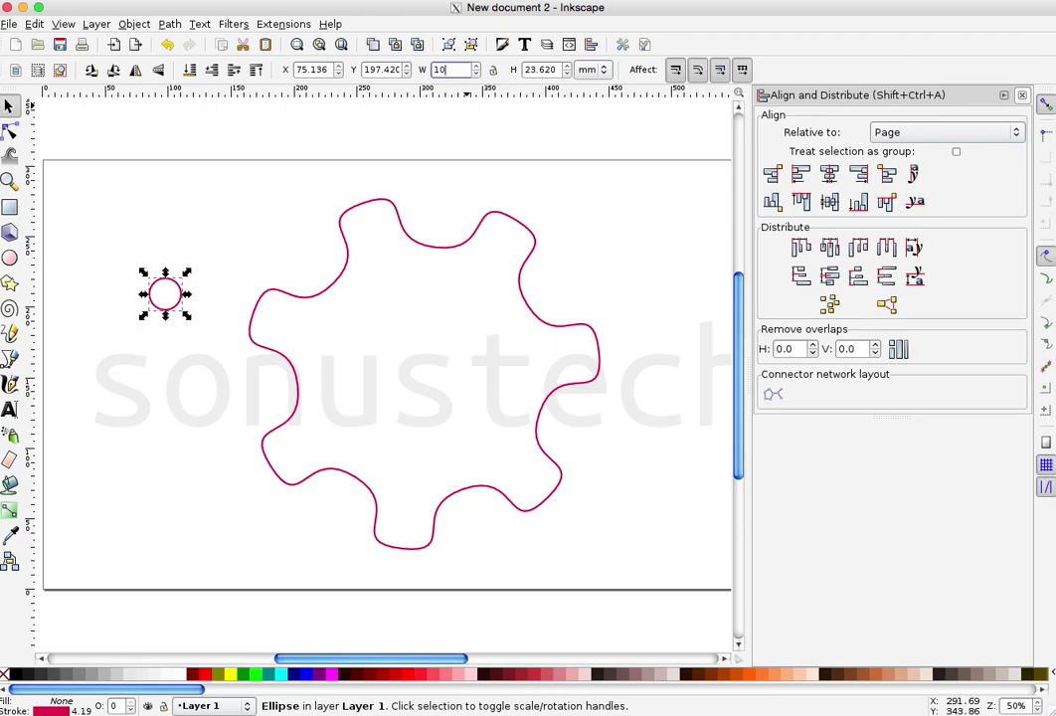
double_click(542, 71)
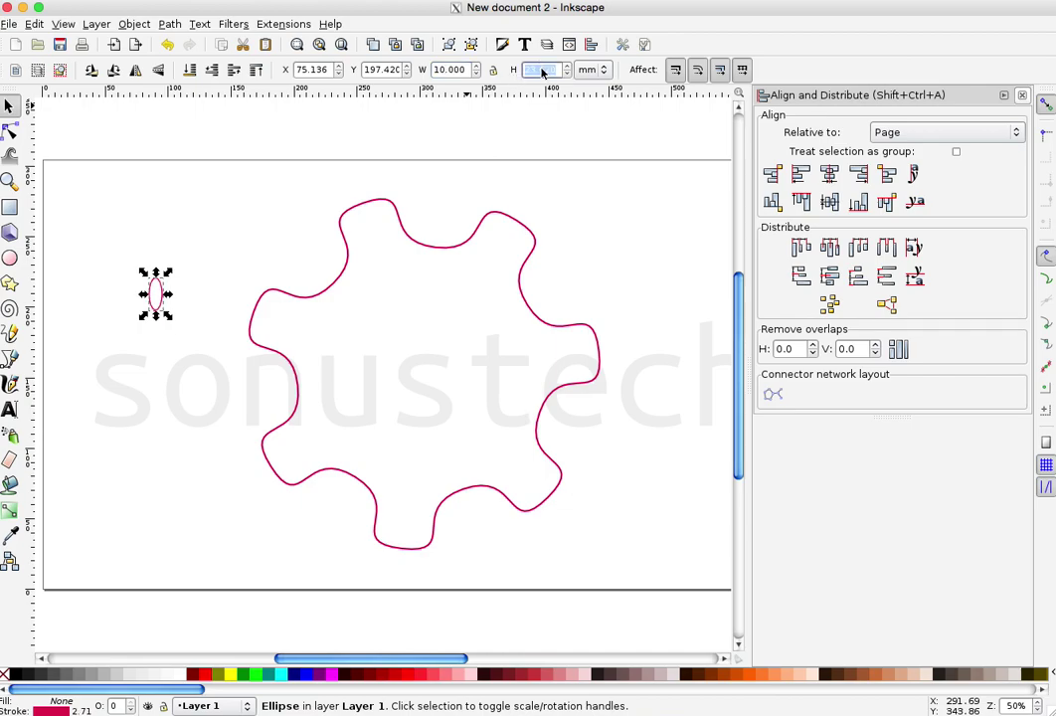
text(10)
key(Return)
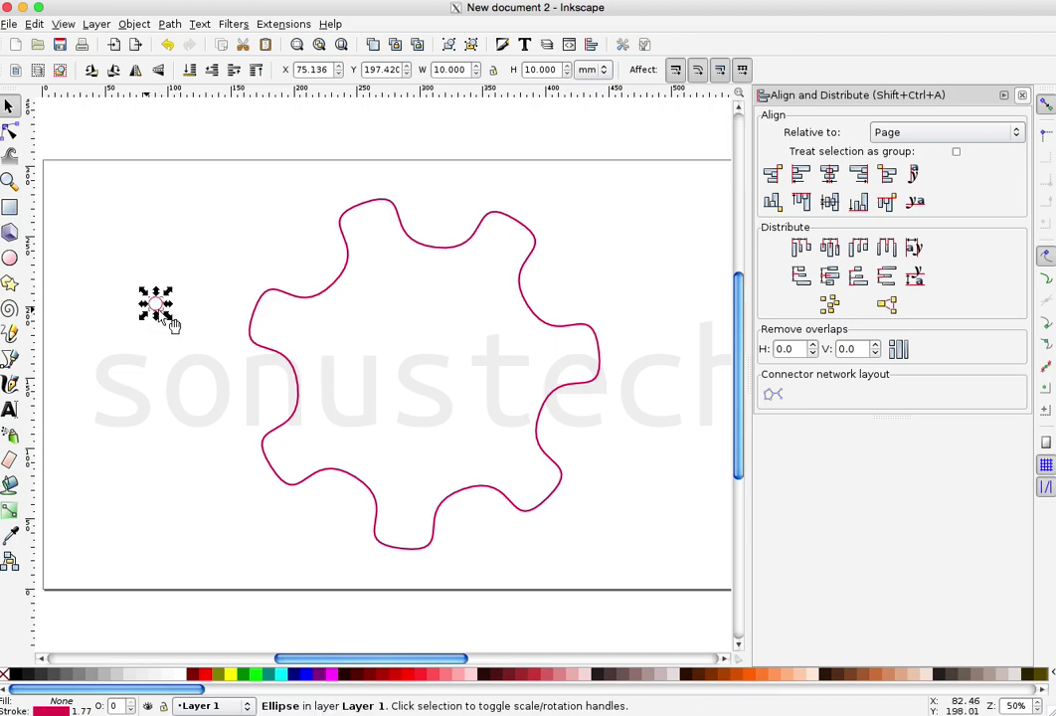
Centre the 10 mm circle on the page horizontally and vertically
click(832, 177)
click(829, 202)
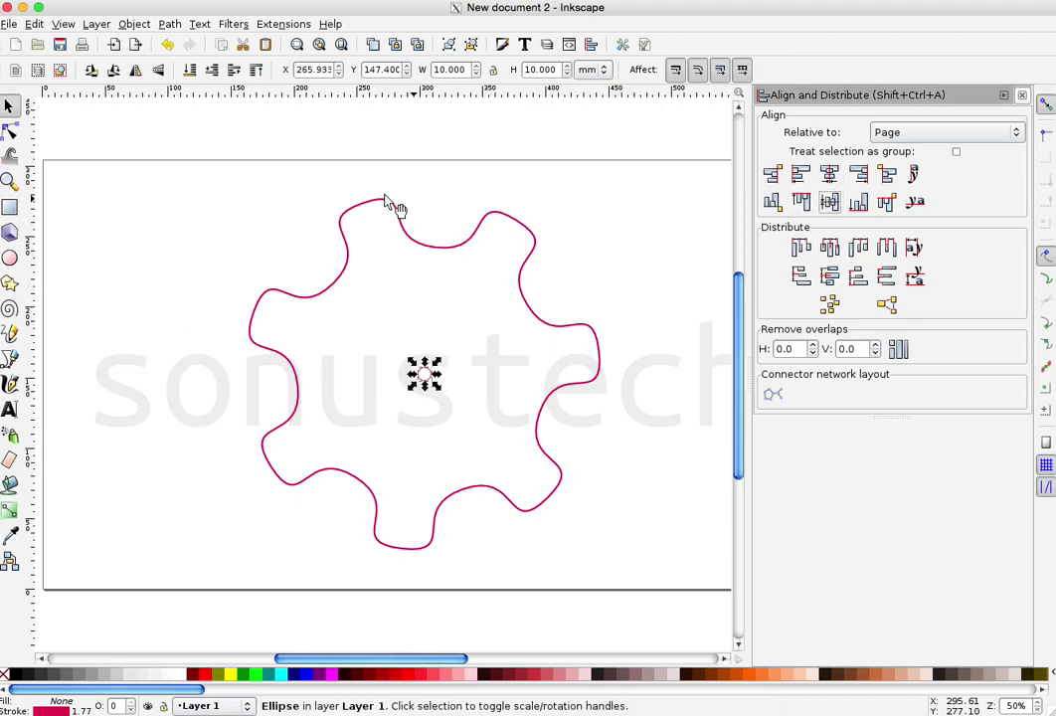
click(182, 262)
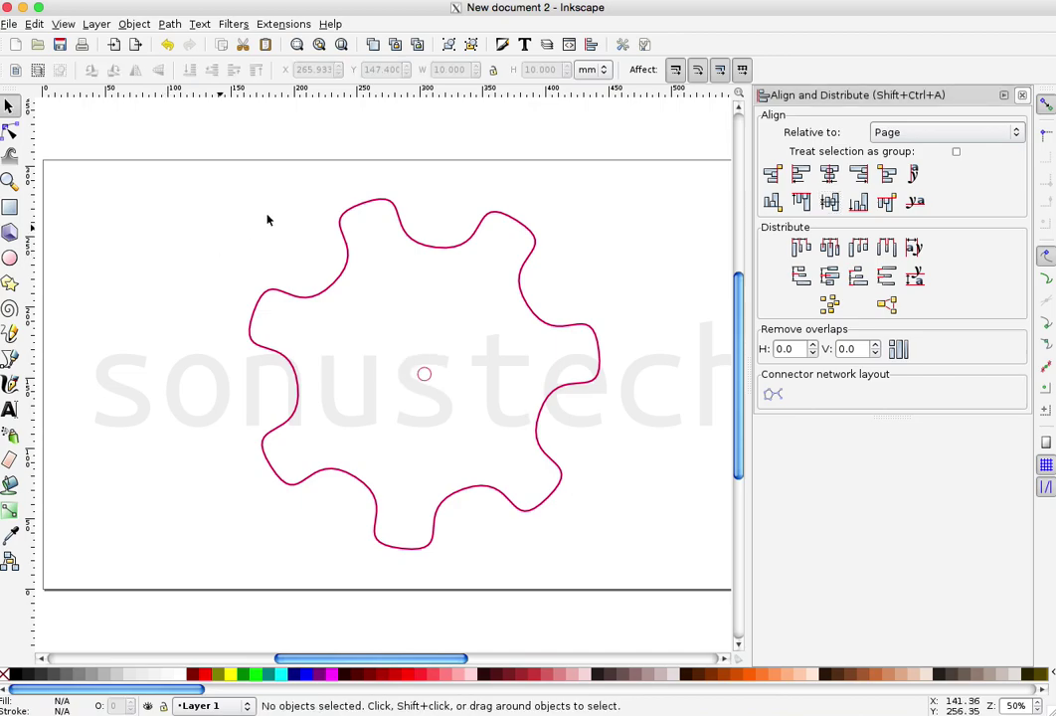
Select the star and toggle its rotate and skew handles to inspect it
click(358, 212)
click(357, 211)
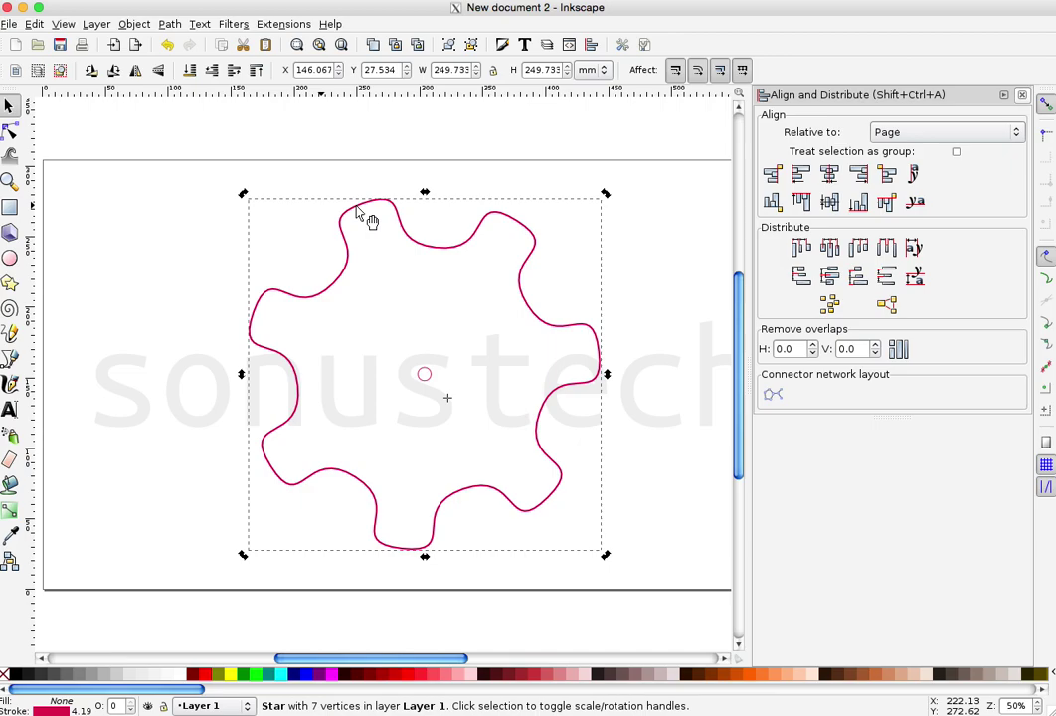
click(167, 218)
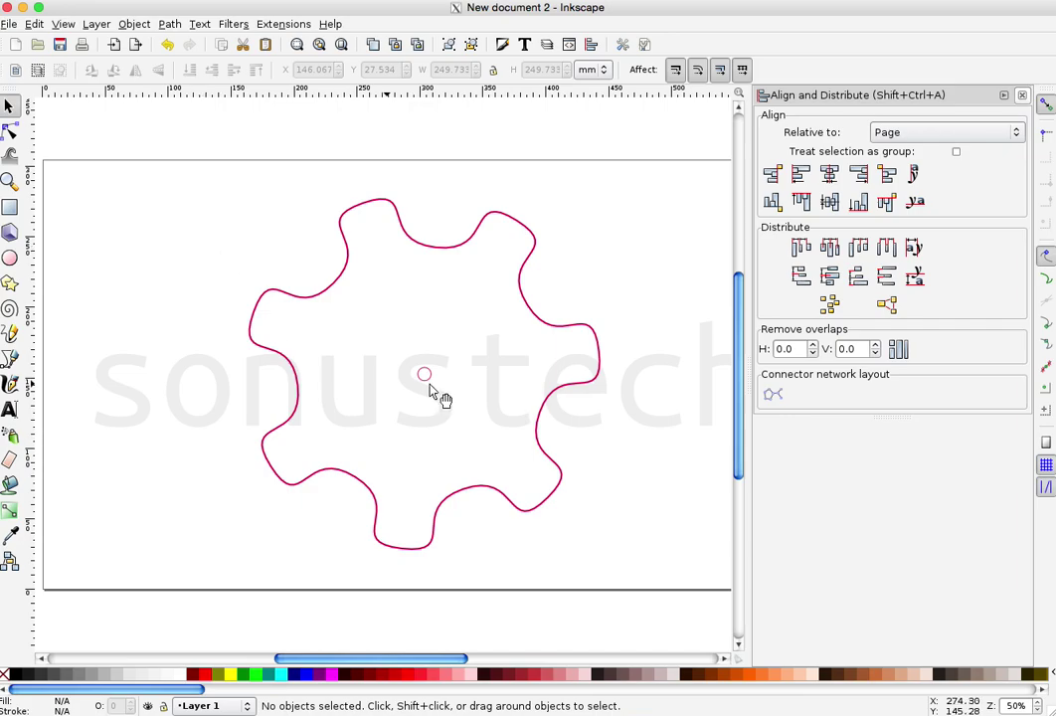
click(425, 252)
click(429, 253)
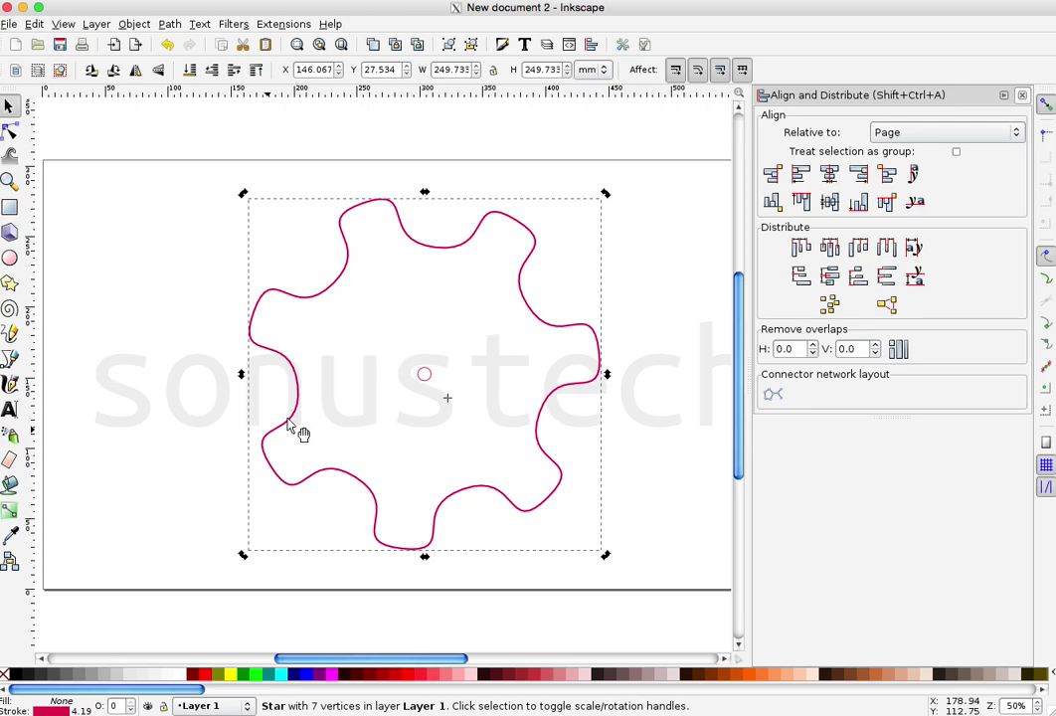
click(208, 262)
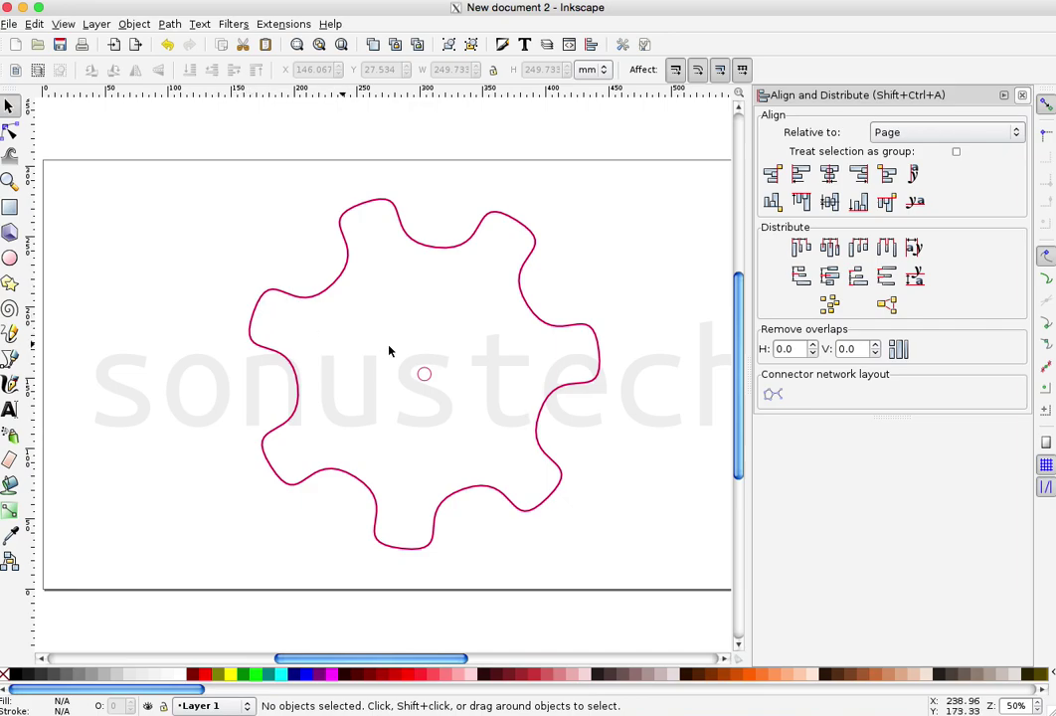
click(474, 497)
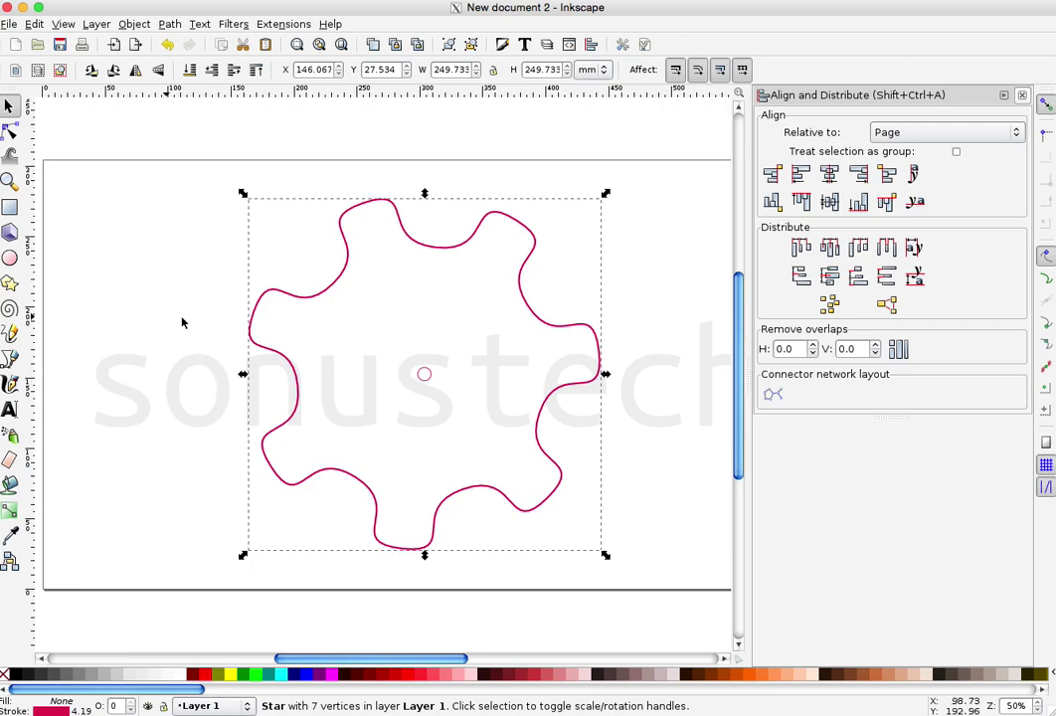
Lower the star's corner count from 7 to 5
click(204, 294)
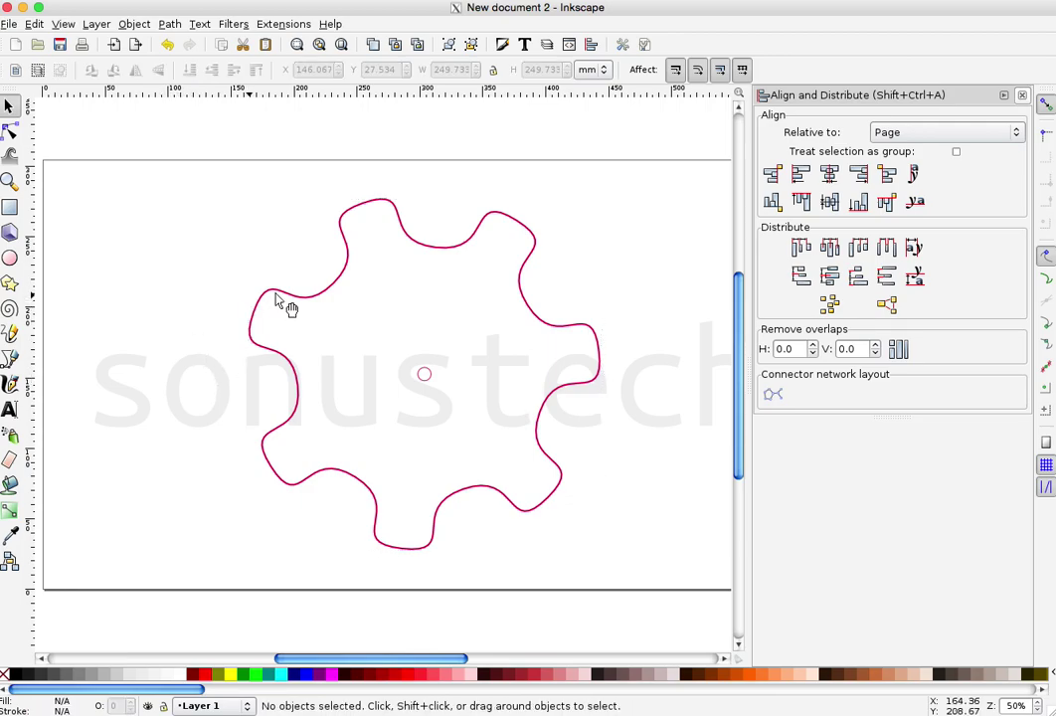
click(278, 301)
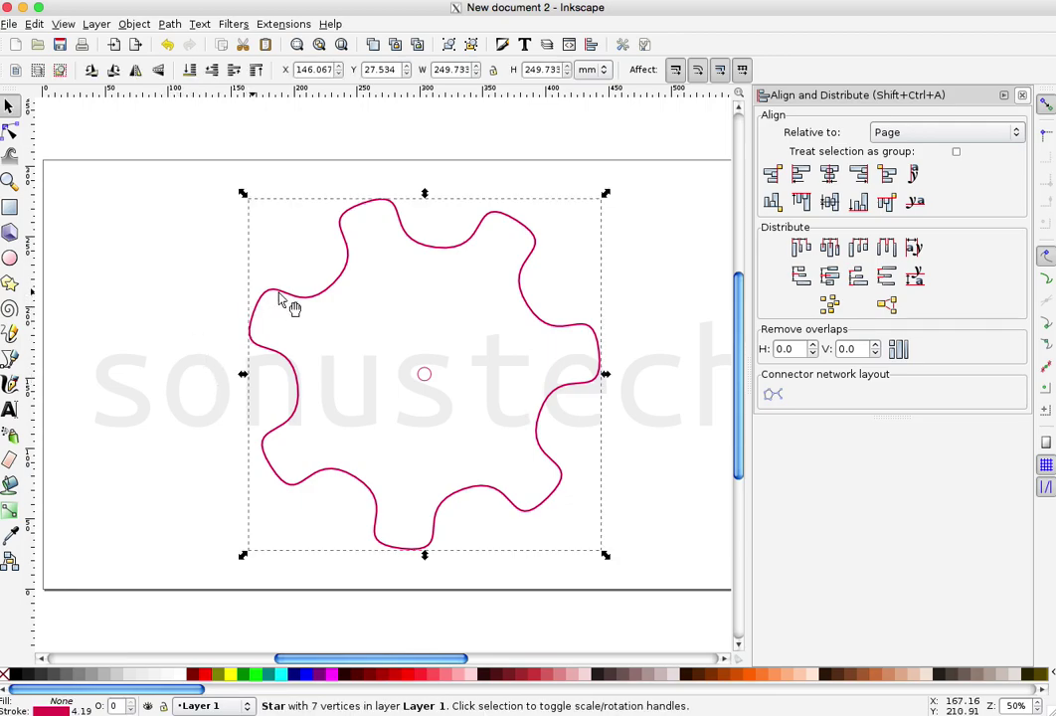
click(9, 284)
click(208, 74)
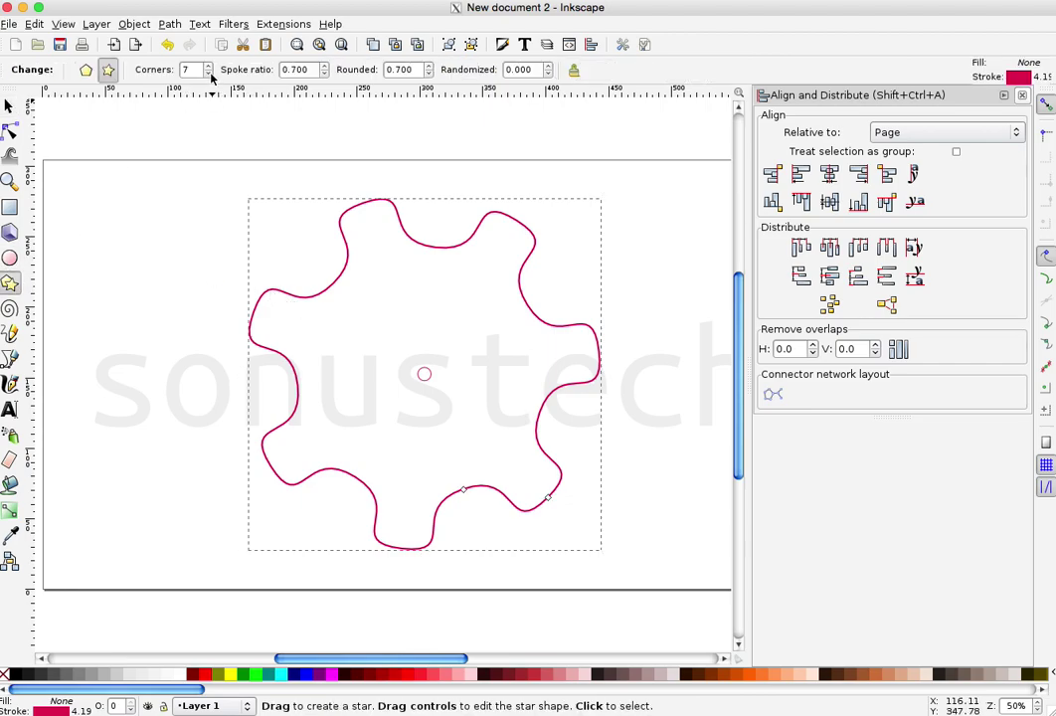
click(208, 74)
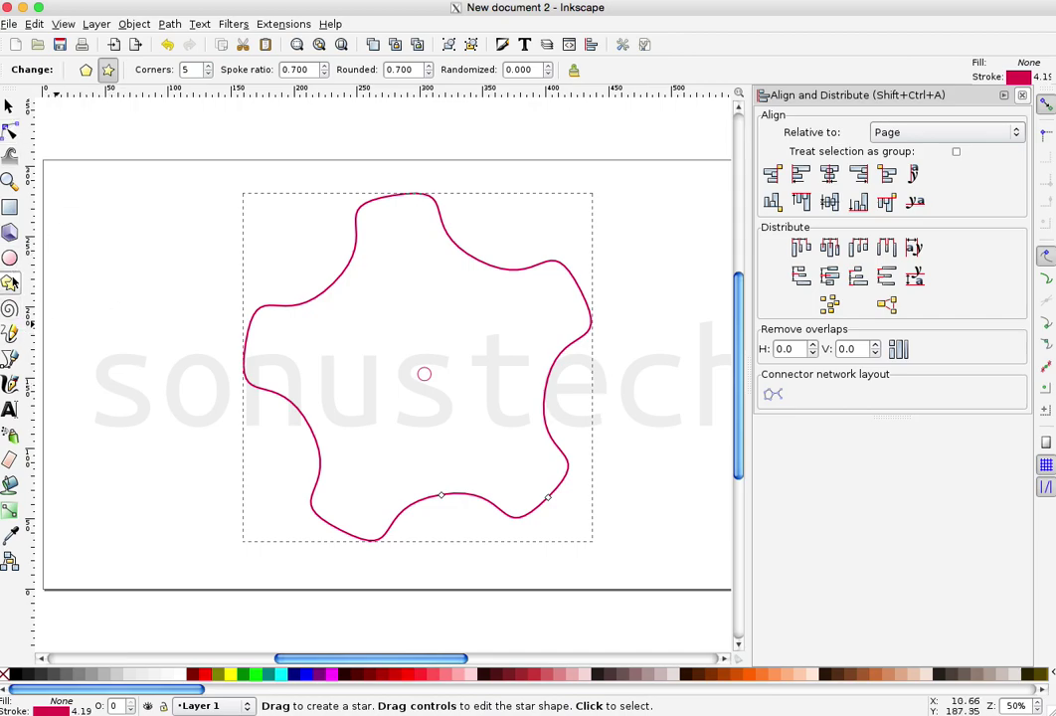
Recentre the five-lobed star on the page horizontally and vertically
click(8, 105)
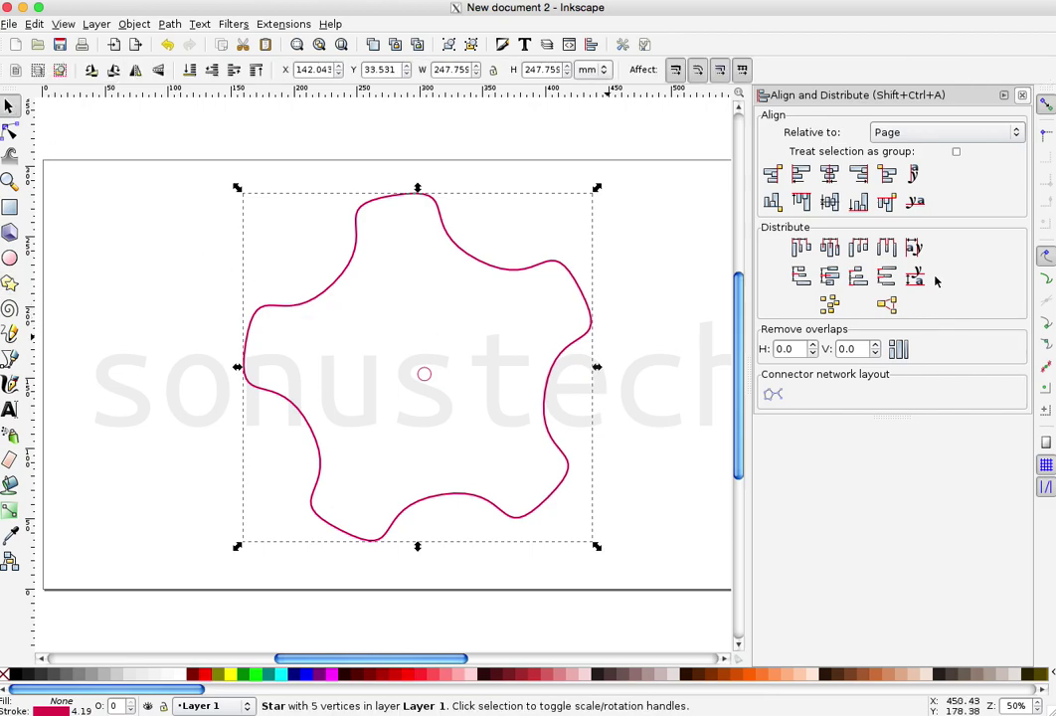
click(829, 174)
click(830, 203)
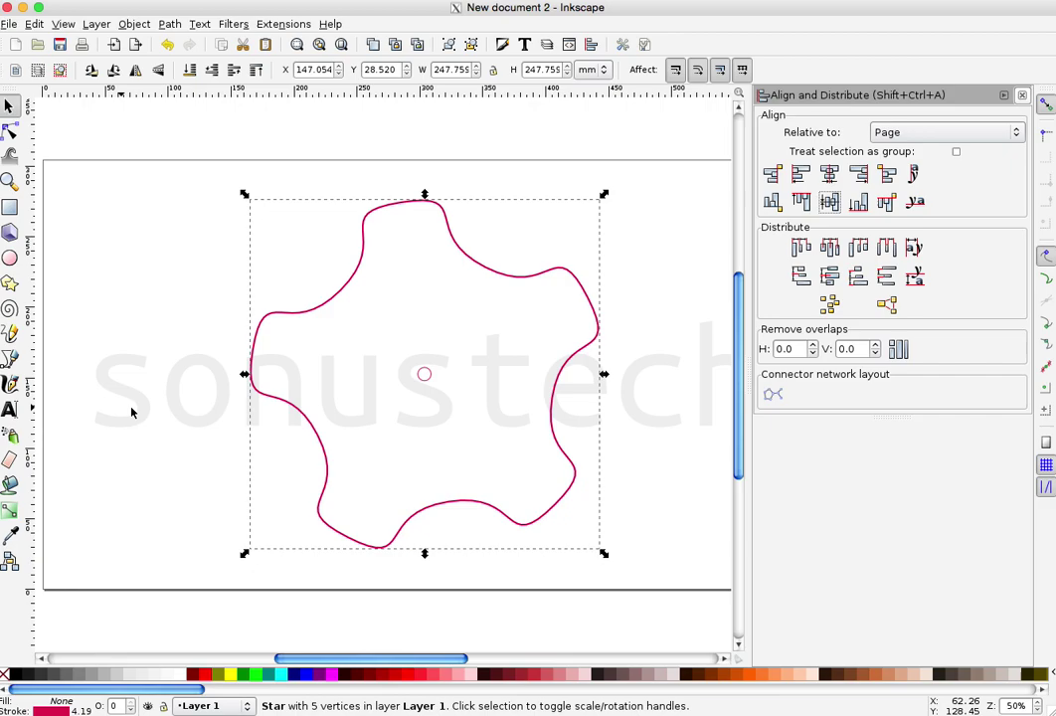
click(425, 376)
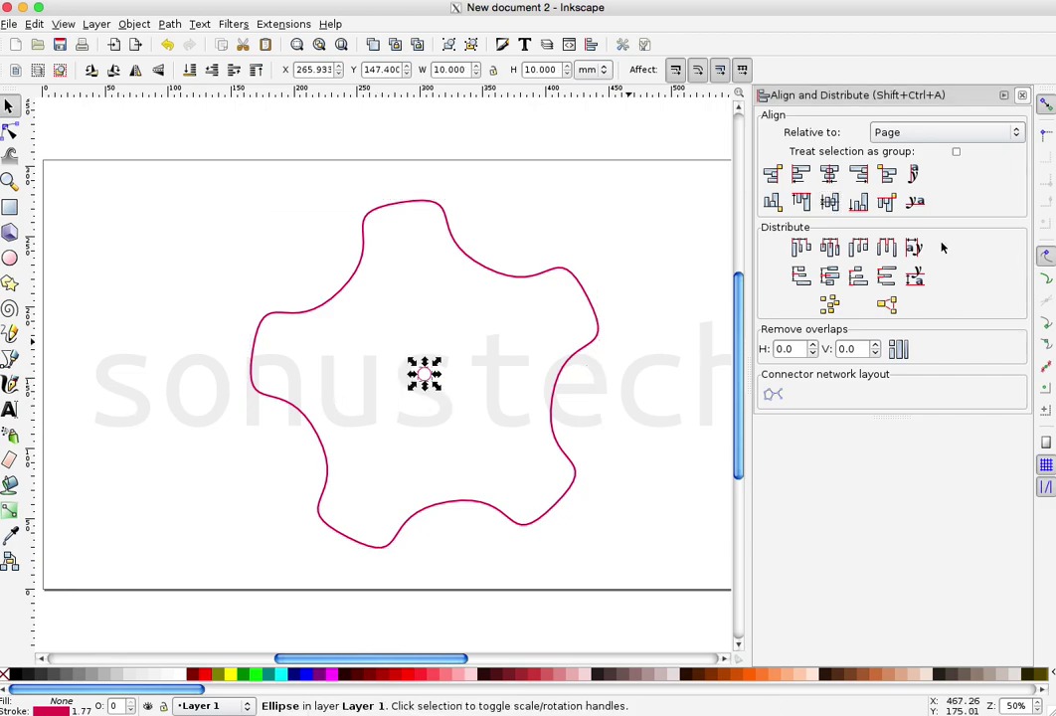
click(227, 428)
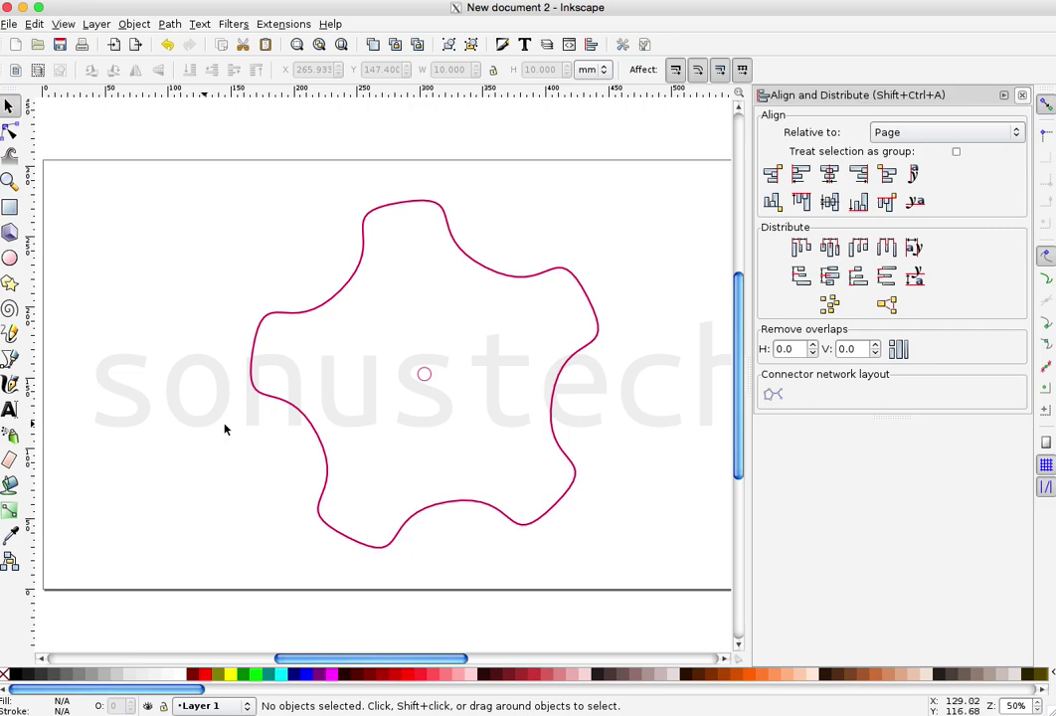